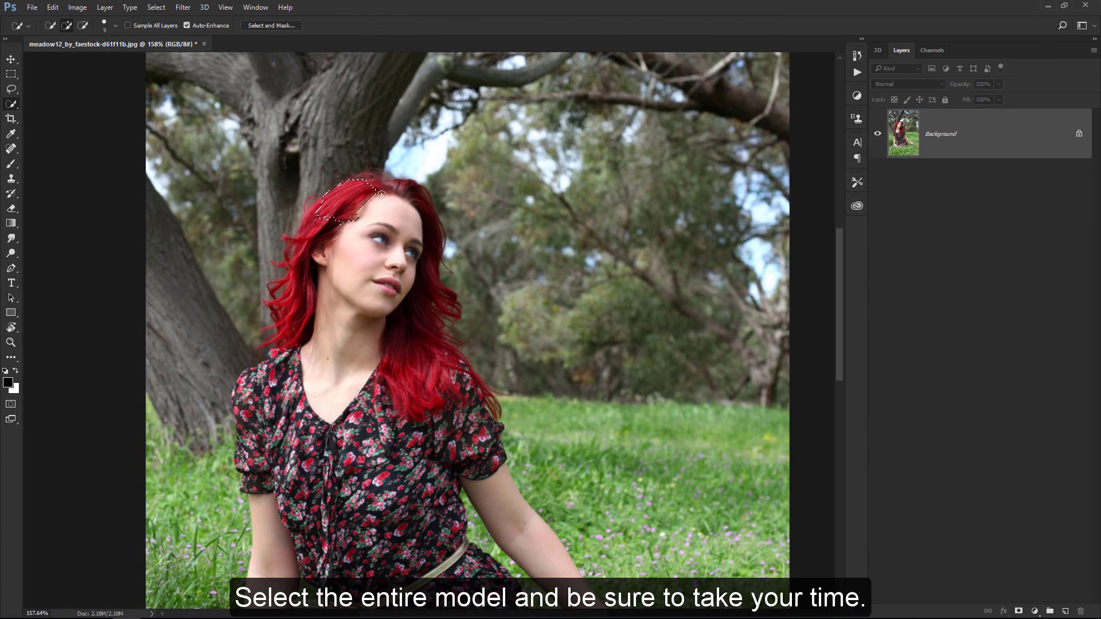
Step: Extend the Quick Selection over the model's hair, face, dress, arms and hand
left_click_drag(381, 195, 419, 203)
mouse_move(448, 314)
left_mouse_down()
mouse_move(425, 372)
mouse_move(463, 406)
mouse_move(406, 385)
mouse_move(282, 375)
mouse_move(305, 248)
left_mouse_up()
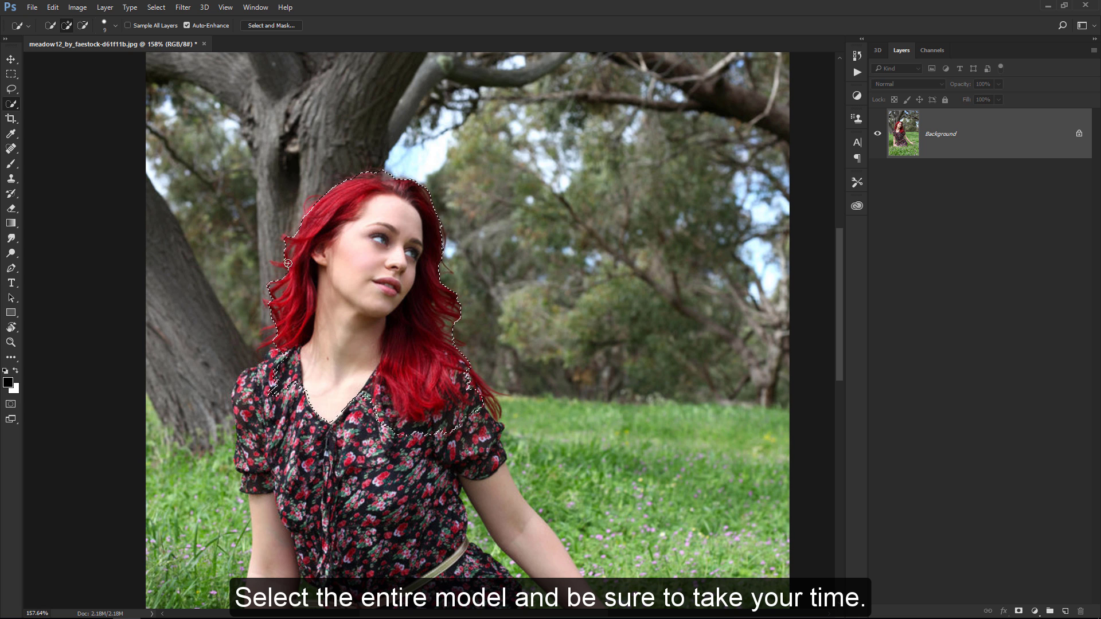
left_click_drag(276, 379, 283, 274)
mouse_move(281, 273)
left_mouse_down()
mouse_move(248, 292)
mouse_move(254, 268)
mouse_move(257, 382)
mouse_move(456, 349)
mouse_move(422, 480)
mouse_move(416, 301)
left_mouse_up()
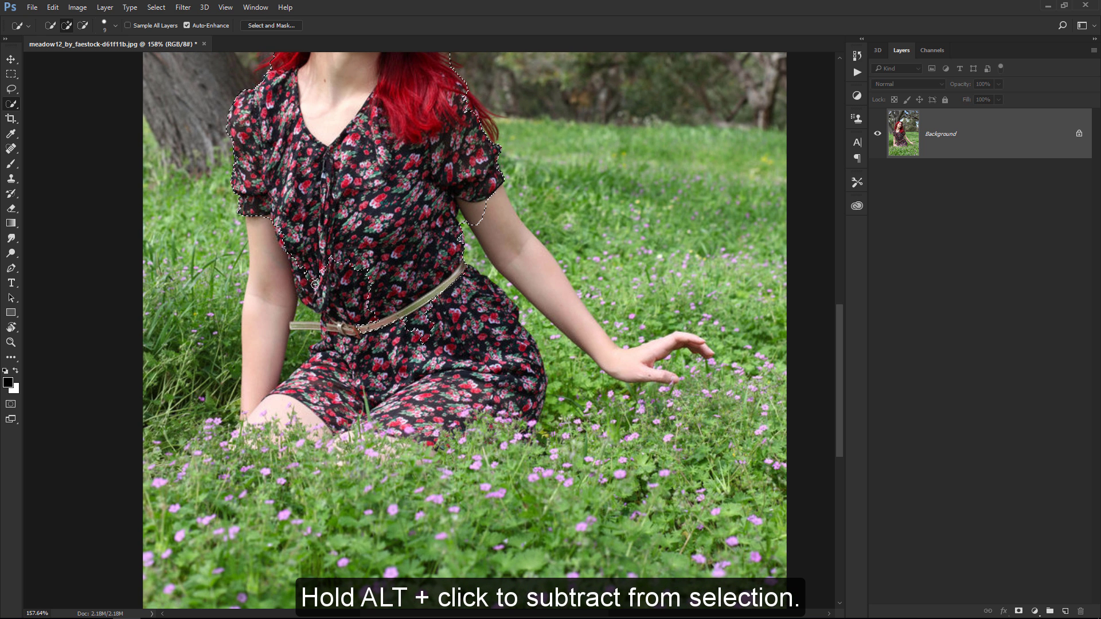
mouse_move(268, 235)
left_mouse_down()
mouse_move(264, 310)
mouse_move(356, 441)
mouse_move(528, 344)
mouse_move(458, 287)
mouse_move(304, 392)
left_mouse_up()
mouse_move(505, 246)
left_mouse_down()
mouse_move(602, 349)
mouse_move(709, 352)
left_mouse_up()
mouse_move(635, 395)
left_mouse_down()
mouse_move(607, 392)
mouse_move(667, 389)
left_mouse_up()
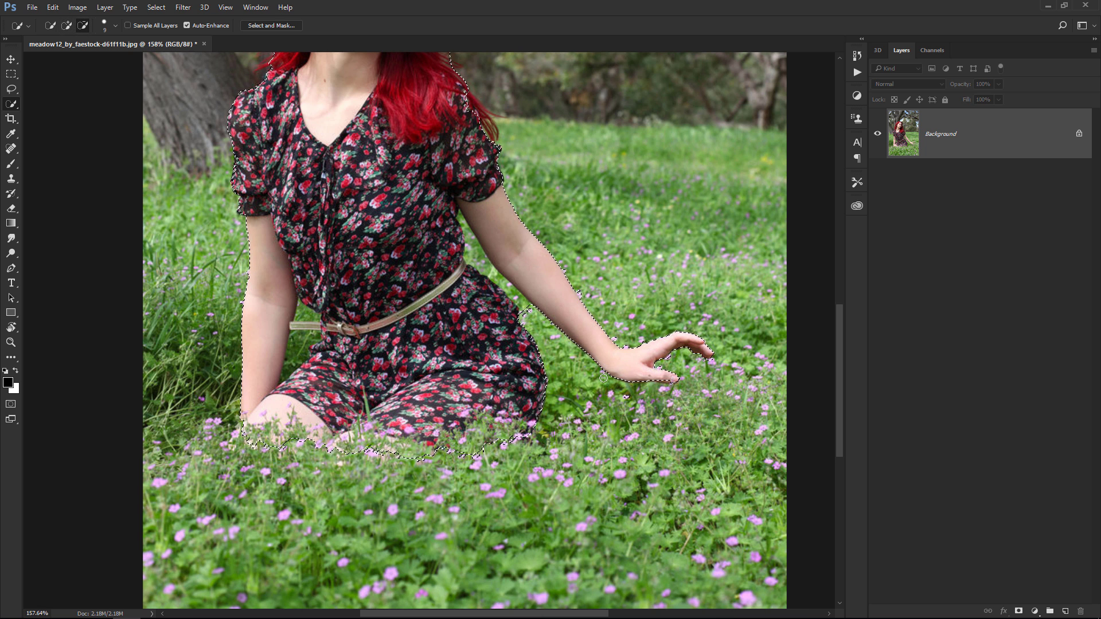
Step: Subtract the grass between the model's outstretched arm and waist from the selection and clean up the arm's edge
left_click(616, 339, "alt")
left_click_drag(617, 340, 630, 345)
left_click_drag(575, 276, 558, 256)
mouse_move(507, 288)
left_mouse_down()
mouse_move(462, 222)
mouse_move(457, 250)
left_mouse_up()
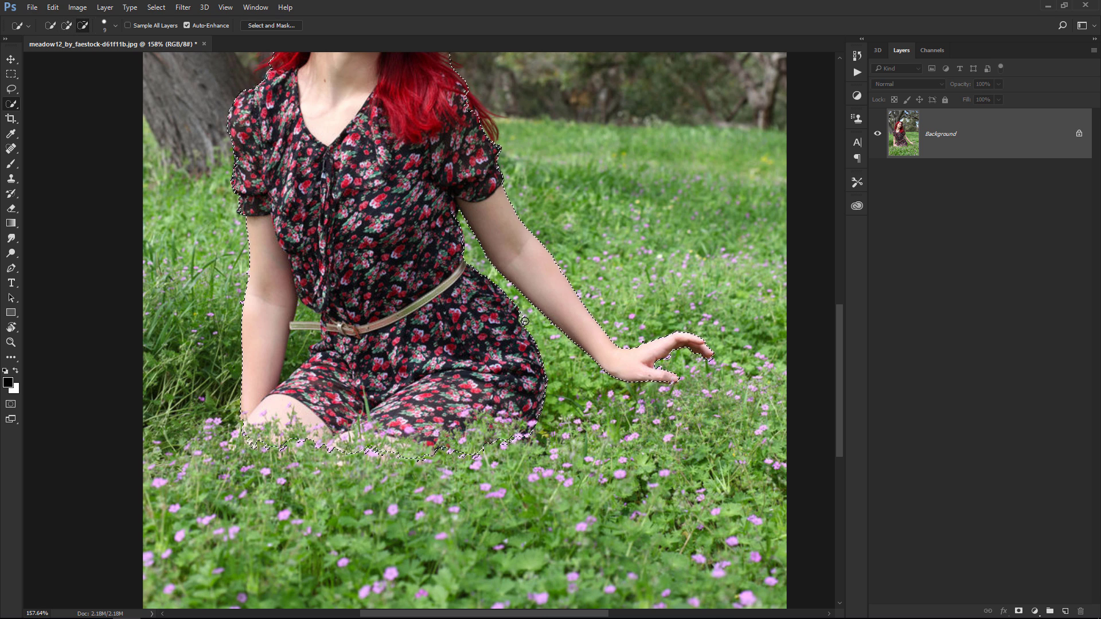
mouse_move(305, 312)
left_mouse_down()
mouse_move(295, 363)
mouse_move(316, 326)
mouse_move(356, 526)
left_mouse_up()
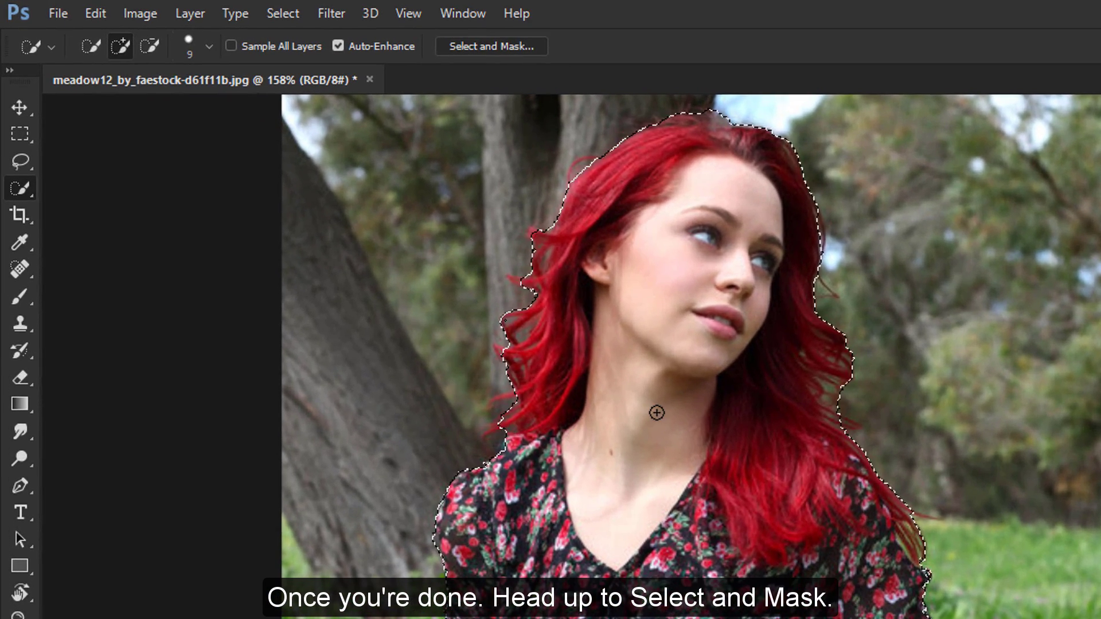
Step: Open the selection in Select and Mask and brush around the model's hair edges with the Refine Edge Brush
left_click(518, 47)
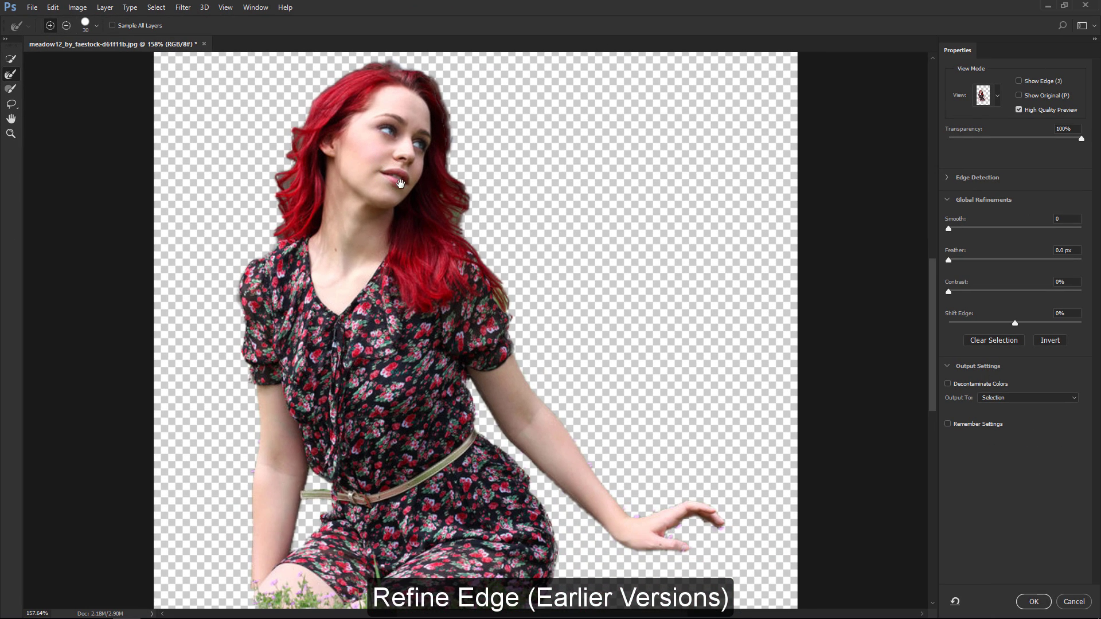
left_click_drag(400, 184, 412, 248)
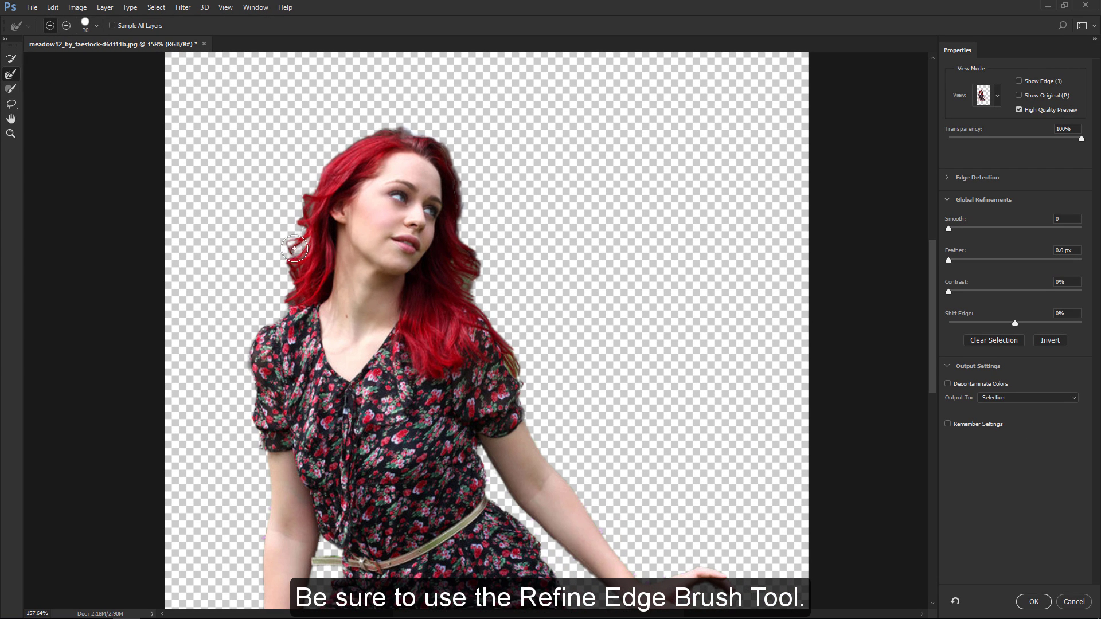
mouse_move(294, 248)
left_mouse_down()
mouse_move(240, 266)
mouse_move(289, 276)
mouse_move(269, 285)
mouse_move(294, 300)
left_mouse_up()
mouse_move(300, 253)
left_mouse_down()
mouse_move(274, 287)
mouse_move(288, 295)
mouse_move(278, 278)
mouse_move(291, 223)
mouse_move(320, 160)
mouse_move(361, 128)
mouse_move(432, 125)
mouse_move(470, 223)
left_mouse_up()
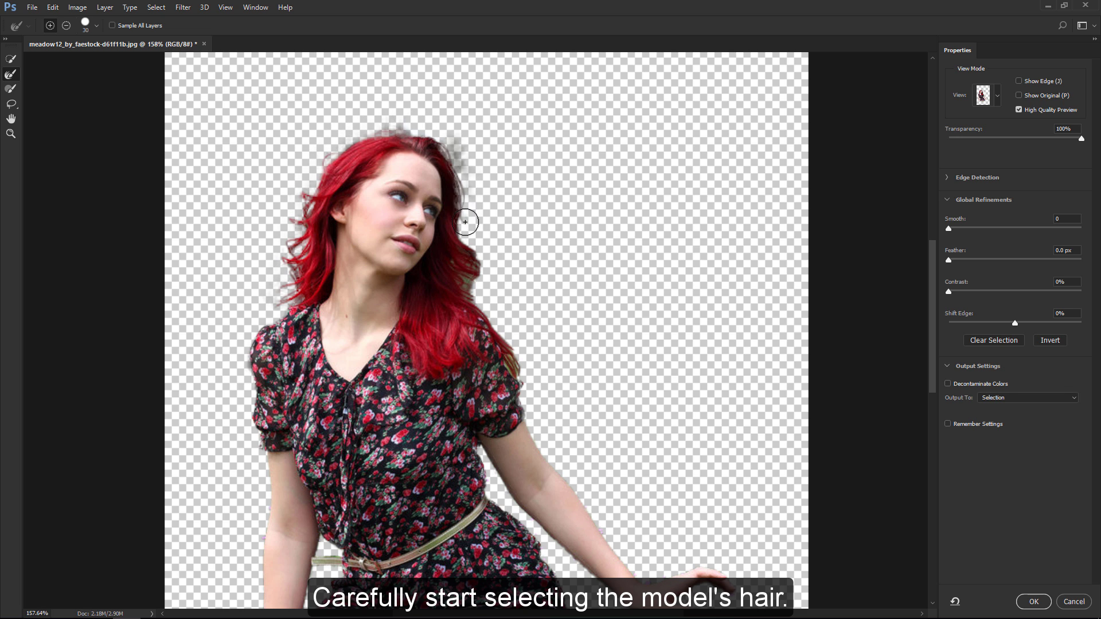
left_click_drag(280, 299, 280, 304)
left_click_drag(320, 161, 328, 170)
mouse_move(356, 141)
left_mouse_down()
mouse_move(381, 129)
mouse_move(437, 148)
mouse_move(462, 178)
mouse_move(479, 295)
mouse_move(511, 344)
mouse_move(523, 342)
left_mouse_up()
key("bracketleft")
key("bracketleft")
key("bracketleft")
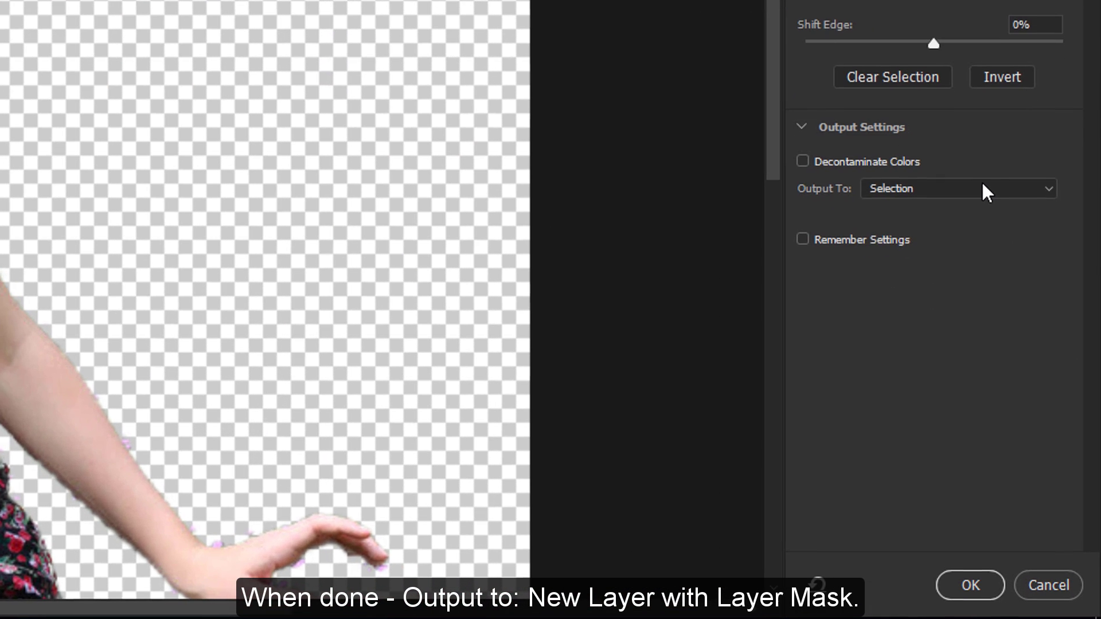
Step: Output the refined selection to a New Layer with Layer Mask
left_click(1040, 396)
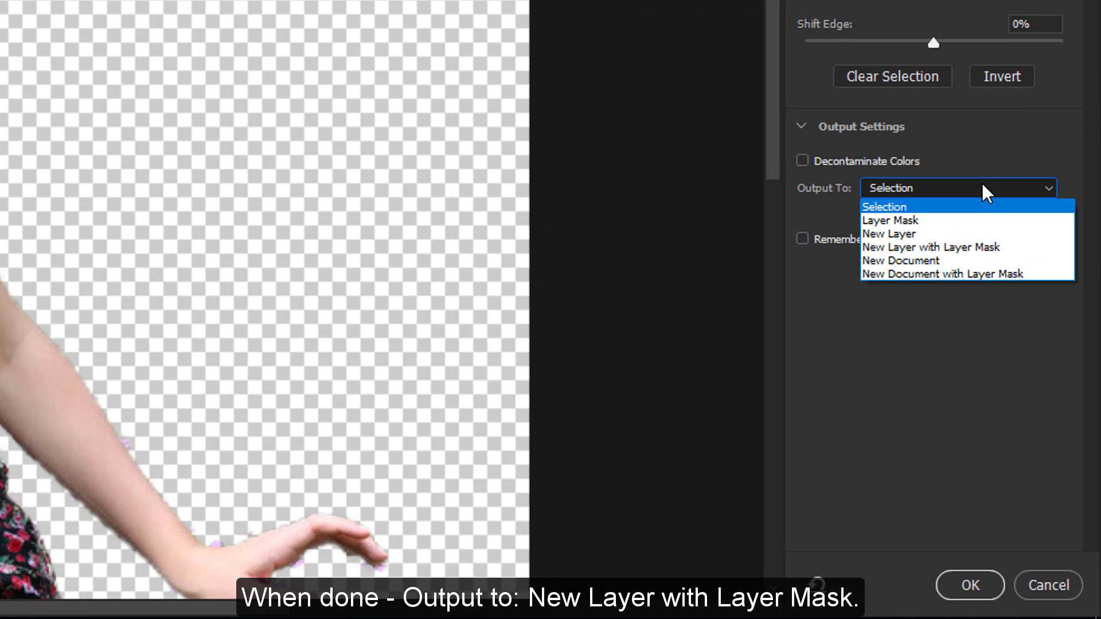
left_click(955, 246)
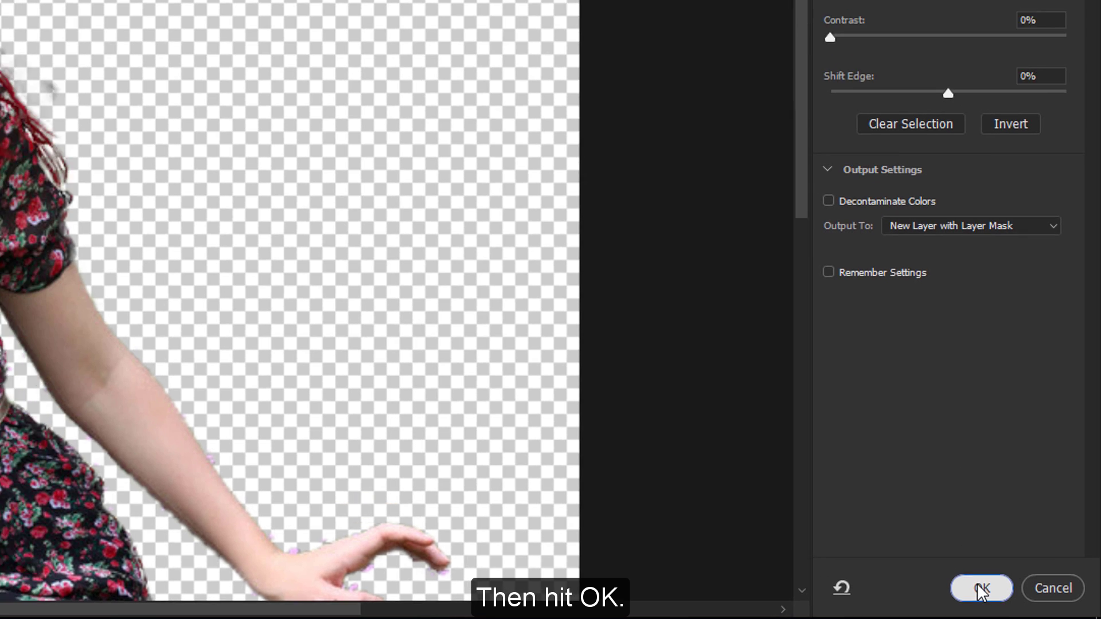
left_click(969, 585)
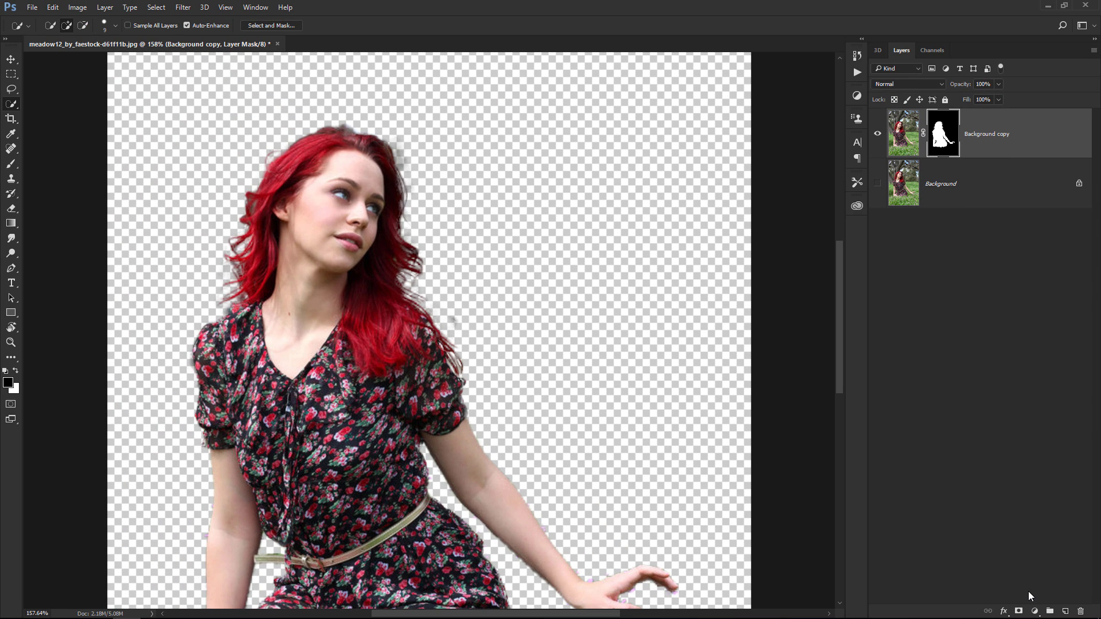
Step: Load the Background copy layer's mask as a selection and expand it by 6 pixels
key("ctrl+0")
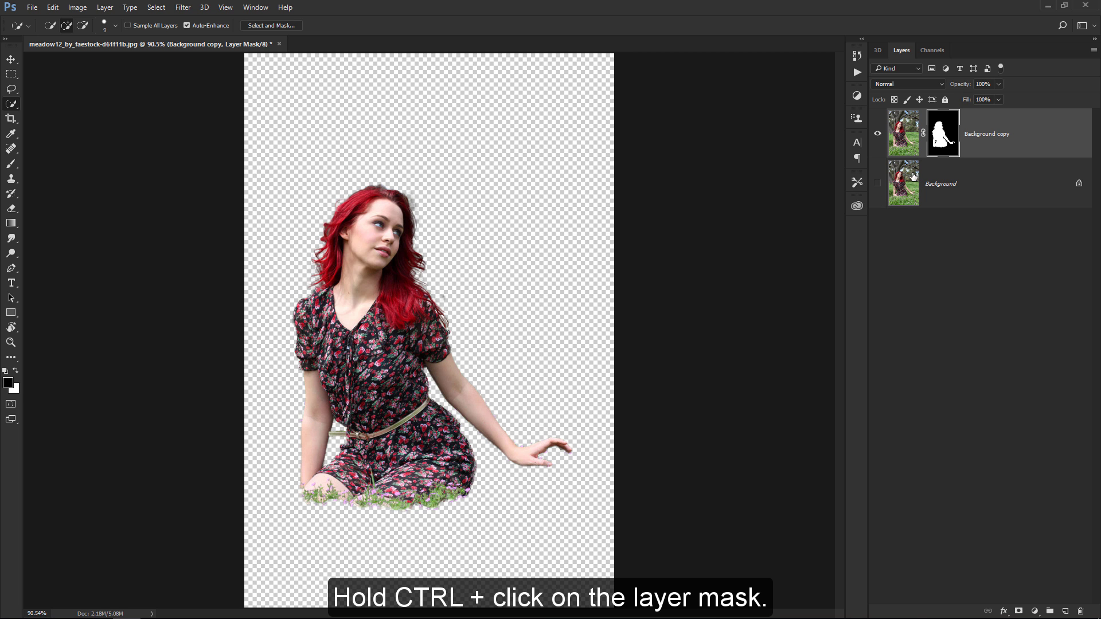
left_click(943, 134, "ctrl")
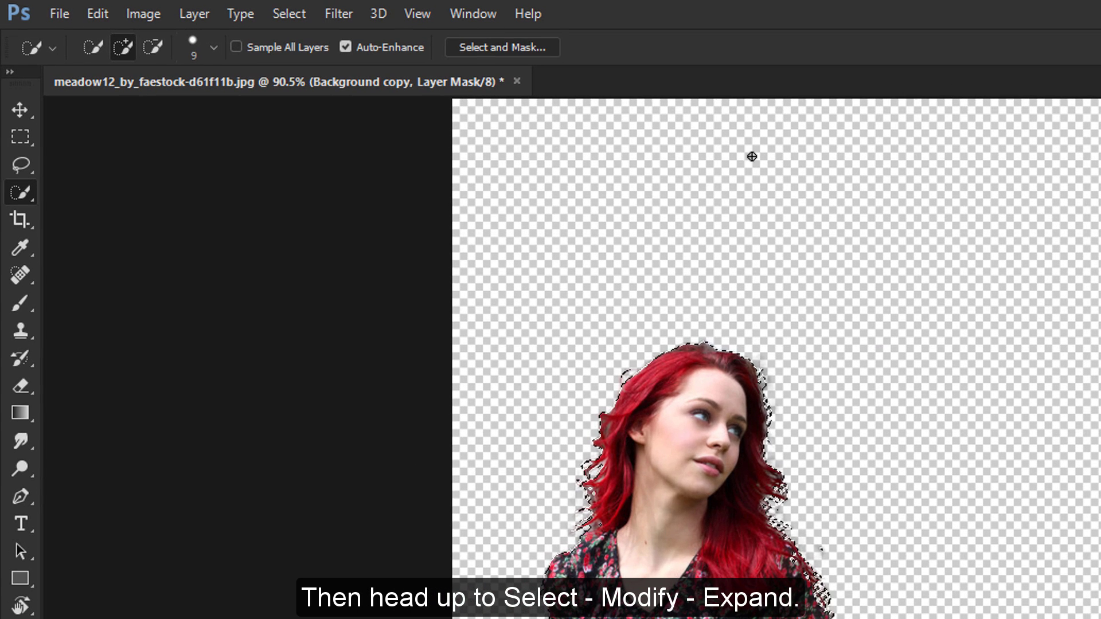
left_click(223, 10)
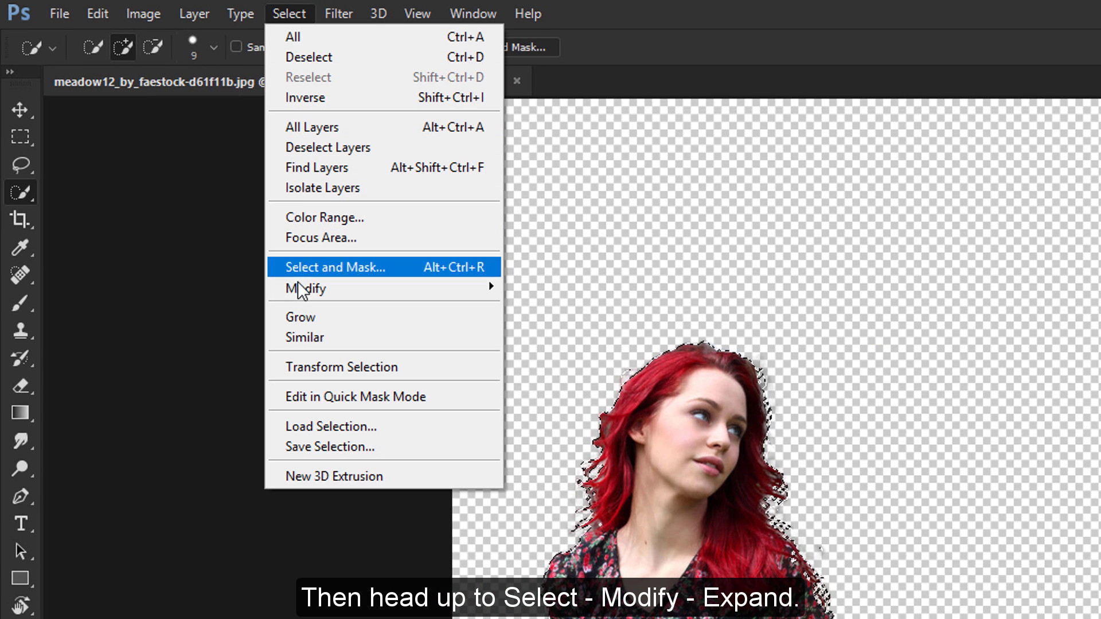
mouse_move(425, 288)
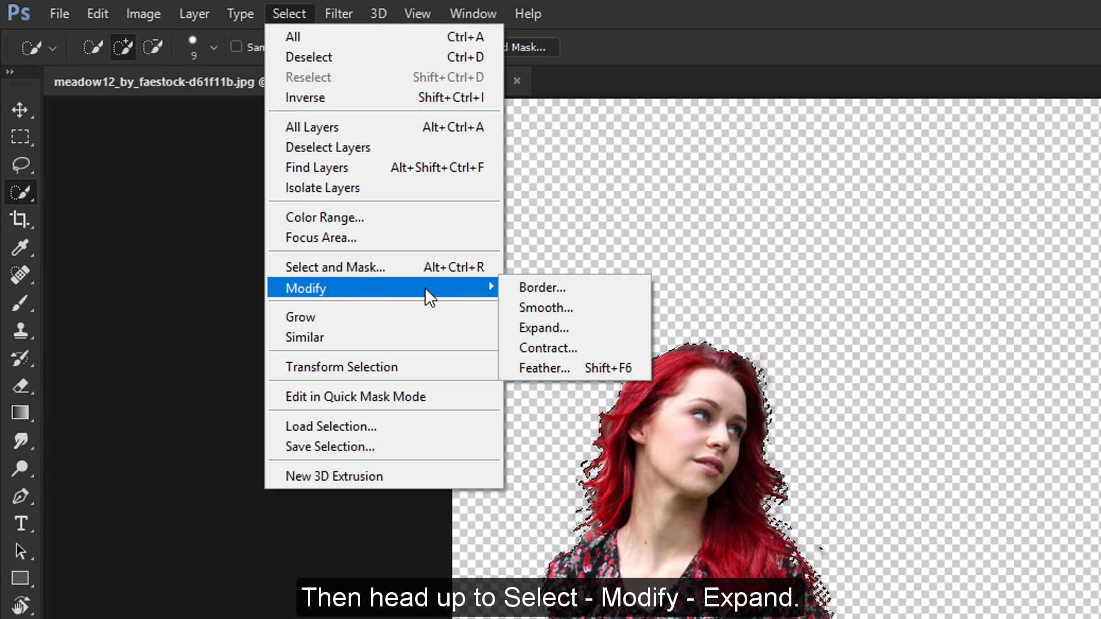
left_click(625, 329)
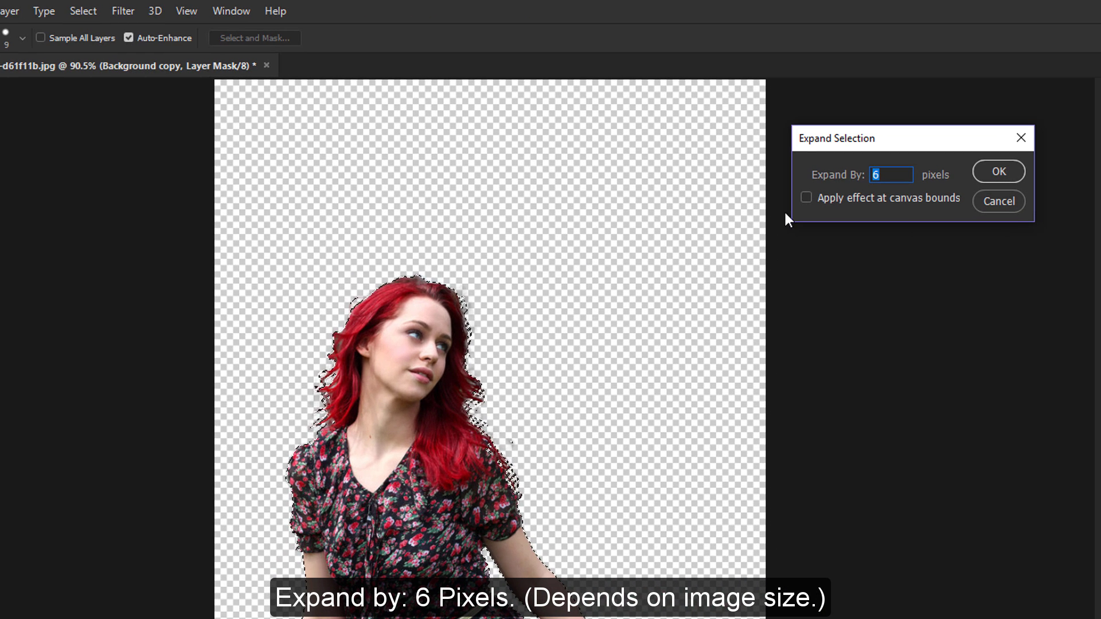
left_click(999, 171)
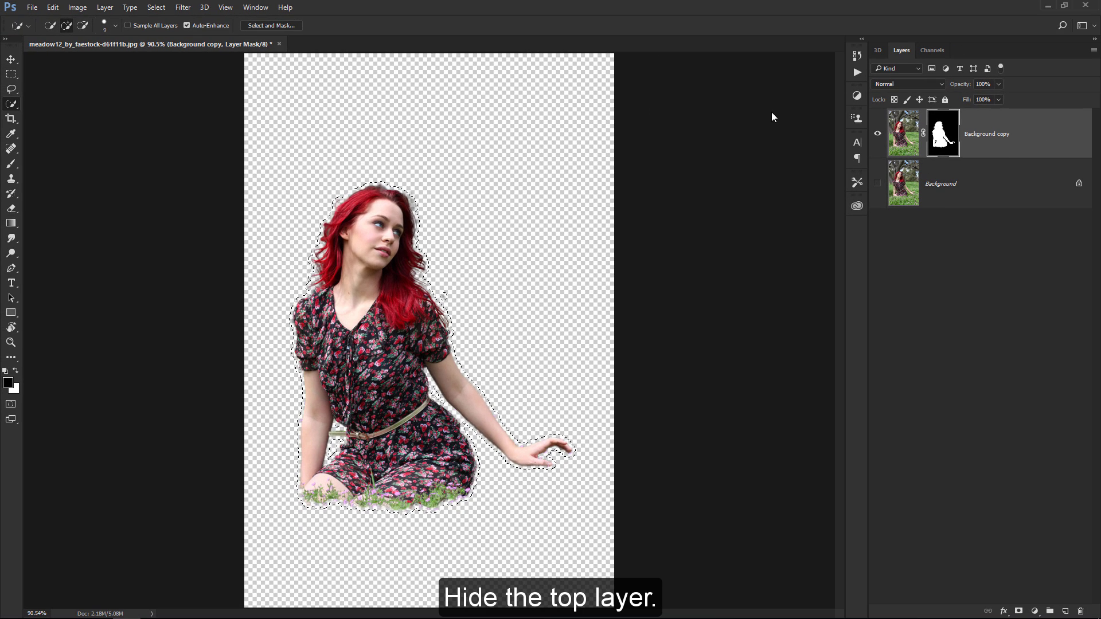
Step: Hide the Background copy layer, then show the Background layer and make it active
left_click(877, 136)
left_click(878, 183)
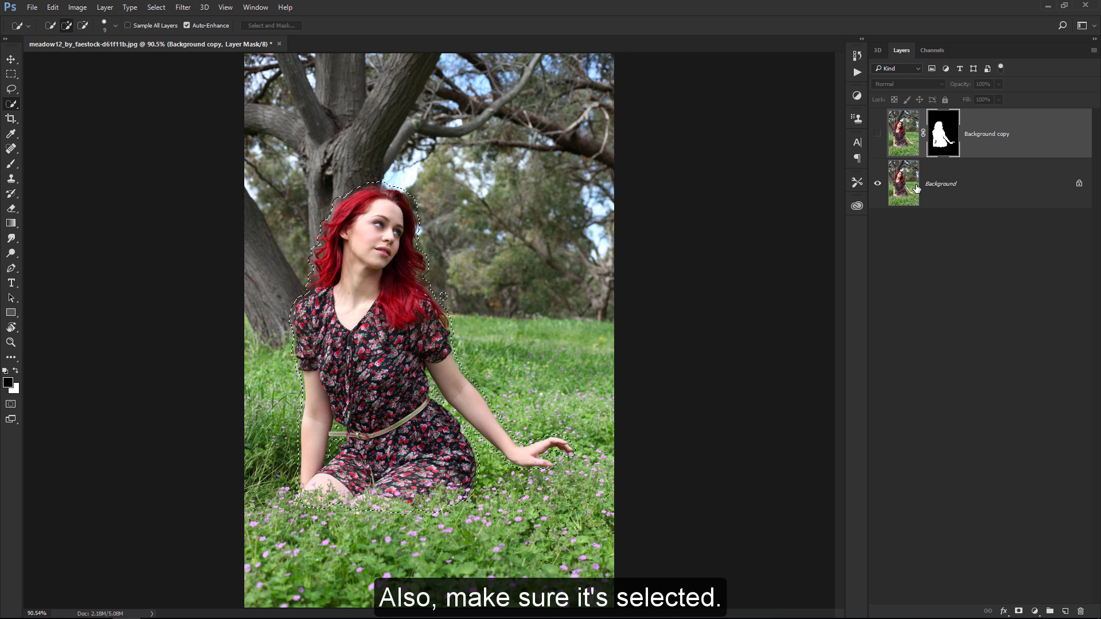
left_click(987, 193)
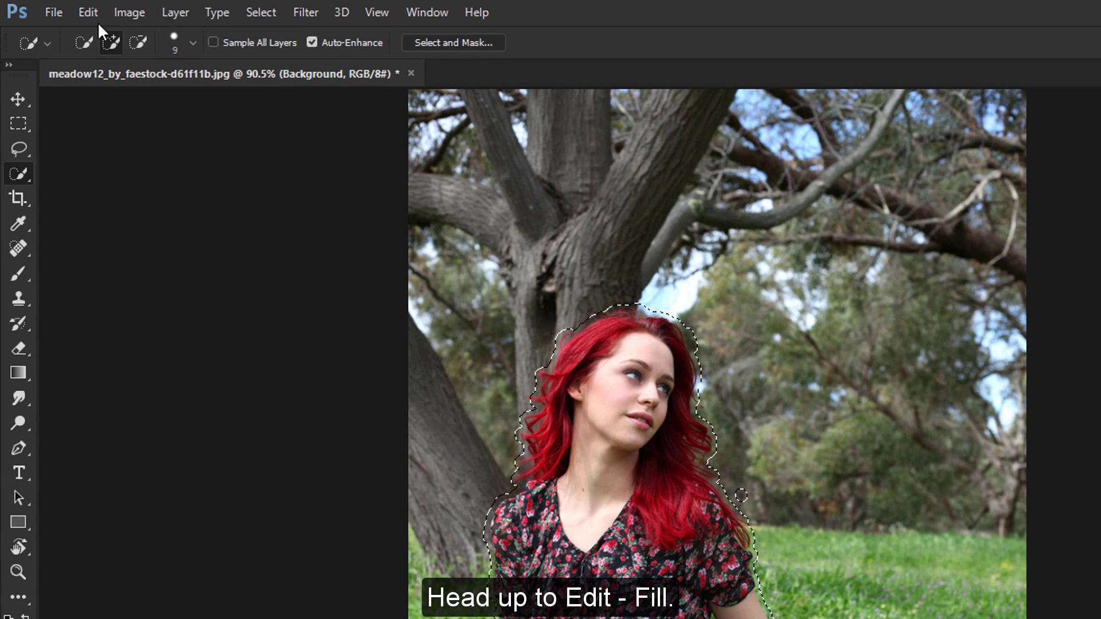
Step: Fill the selected model area on the Background layer with Content-Aware contents, then deselect
left_click(75, 11)
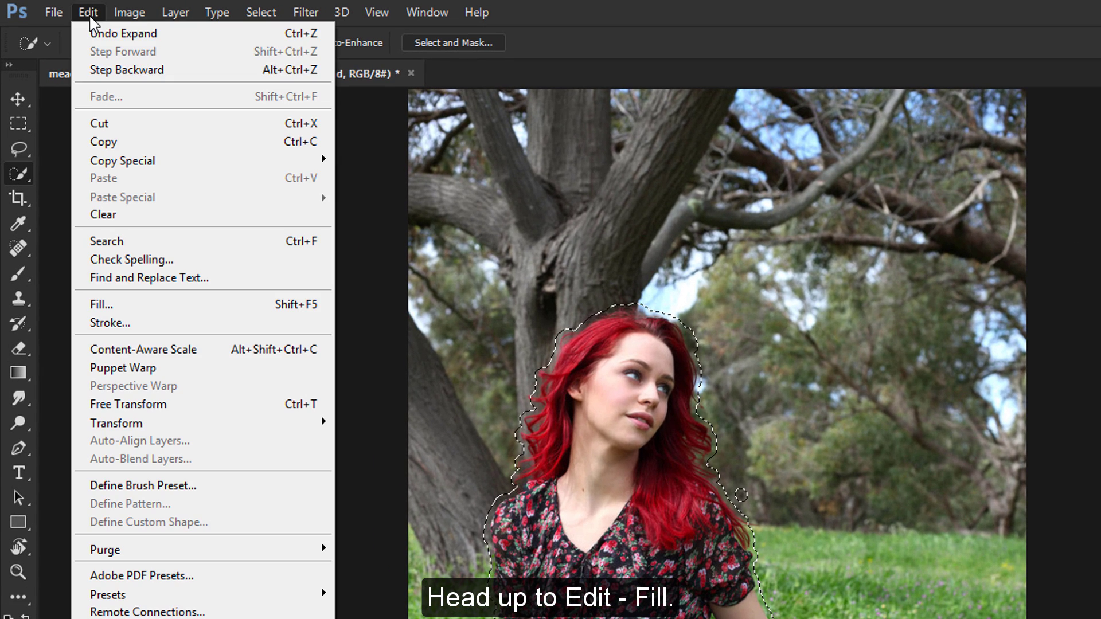
left_click(198, 312)
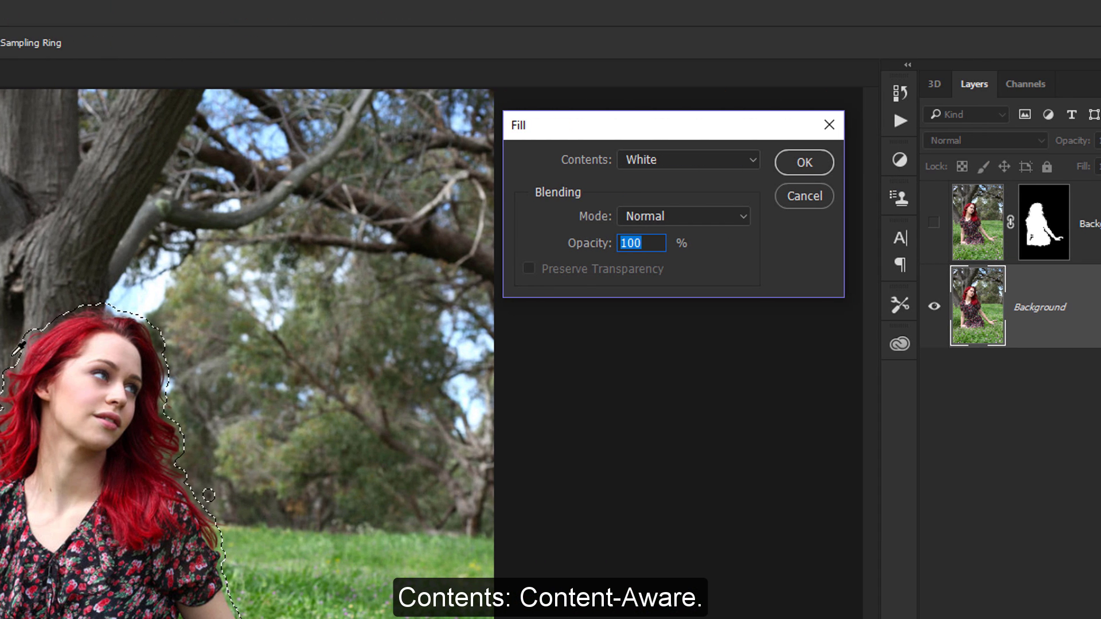
left_click(676, 160)
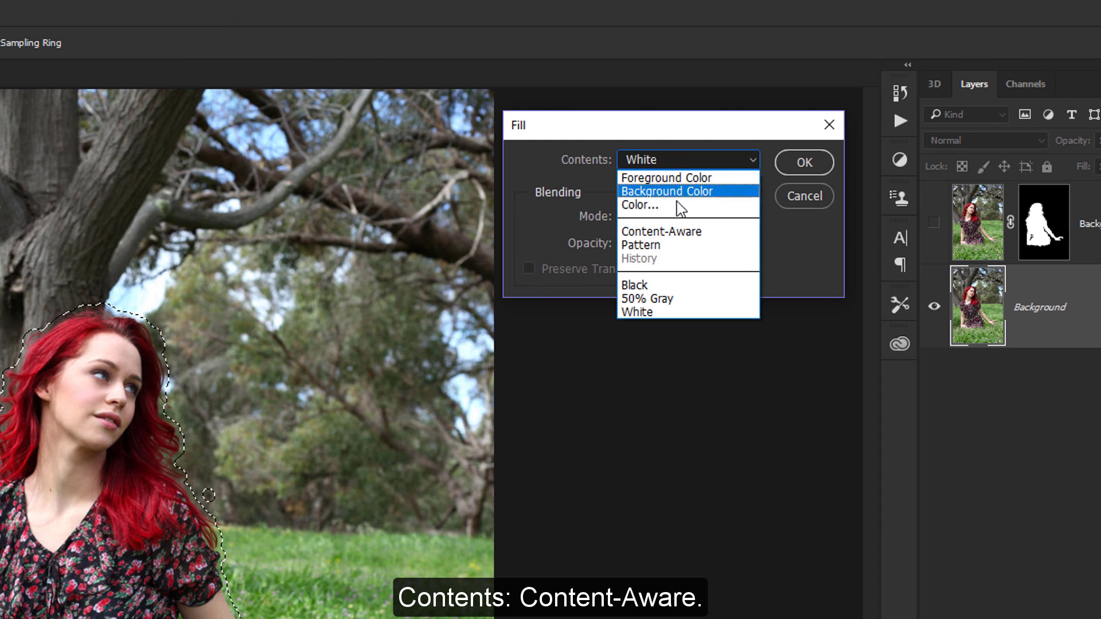
left_click(685, 233)
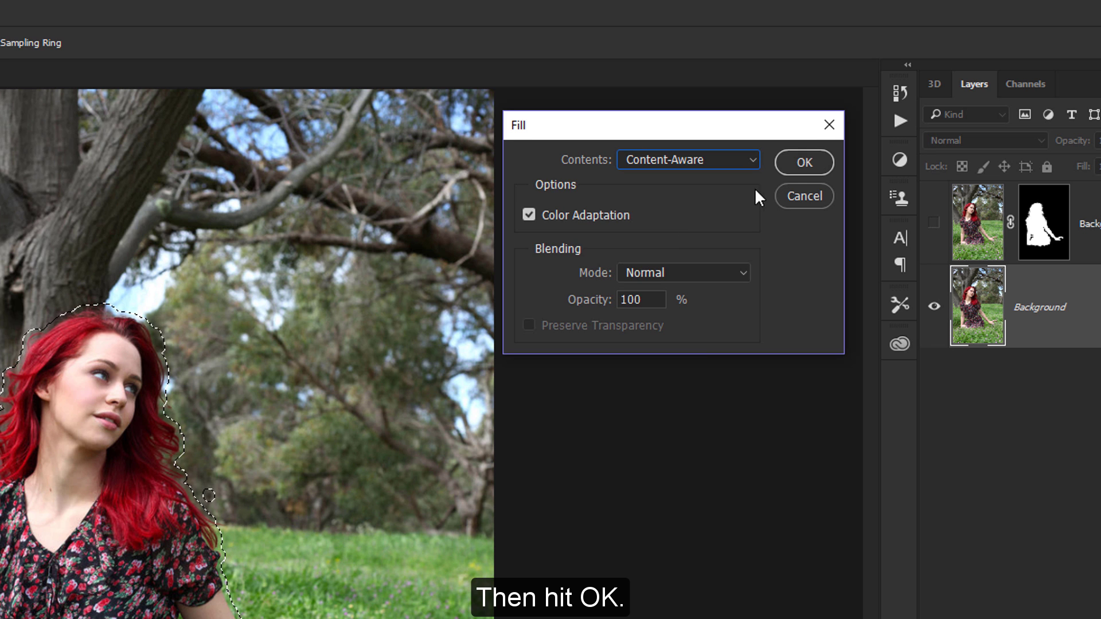
left_click(787, 162)
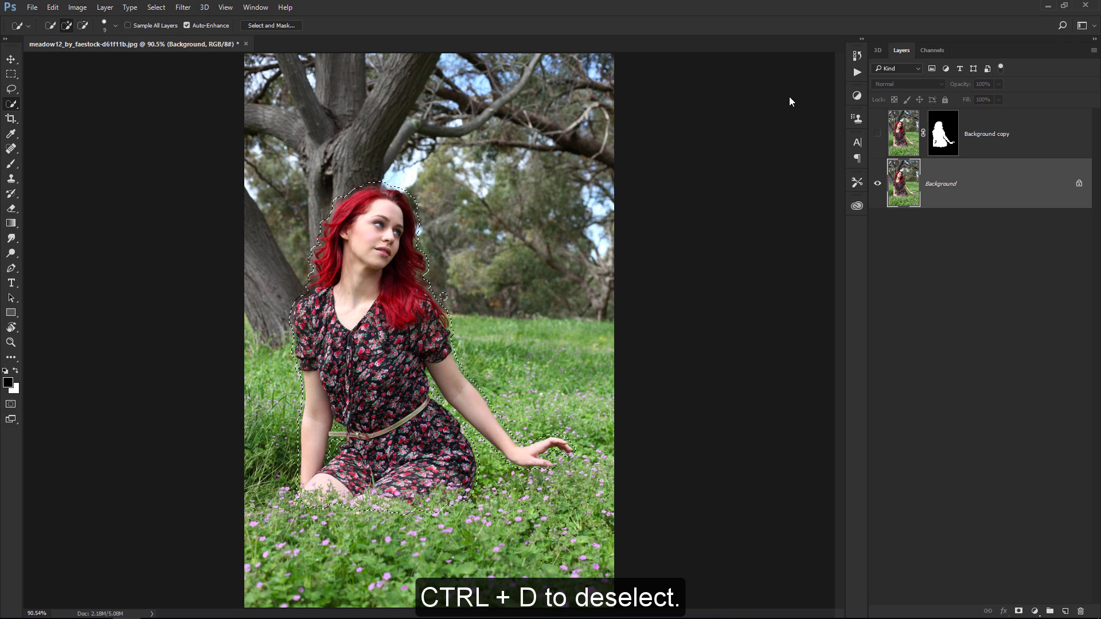
key("ctrl+d")
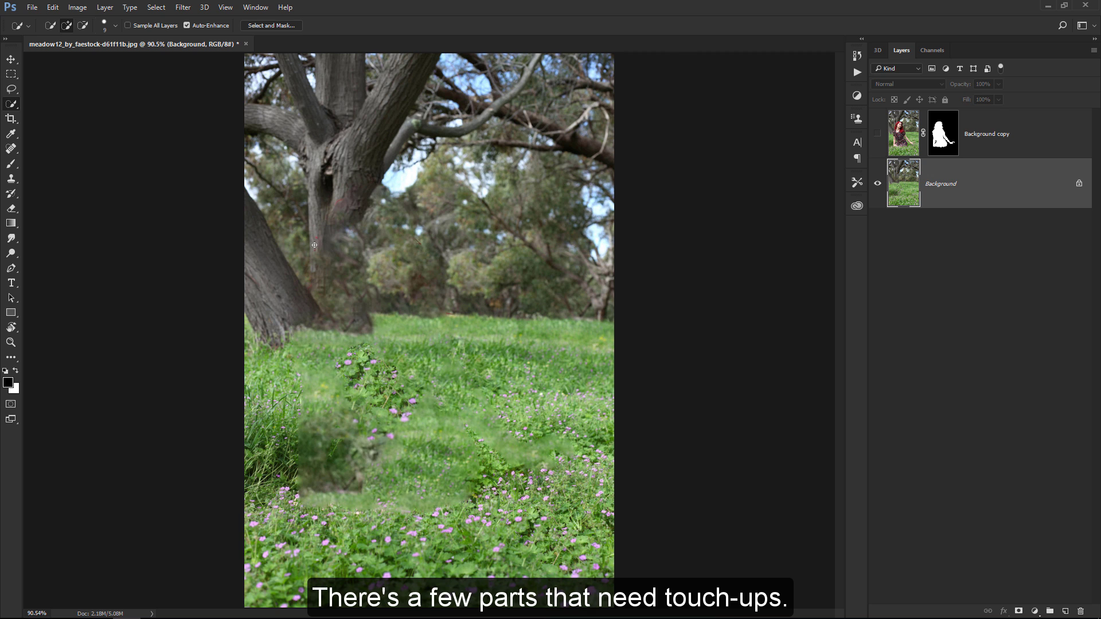
Step: Remove the leftover red spots on the tree trunk with the Spot Healing Brush, reducing the brush size to 10
key("z")
left_click_drag(348, 194, 416, 197)
left_click_drag(318, 184, 380, 194)
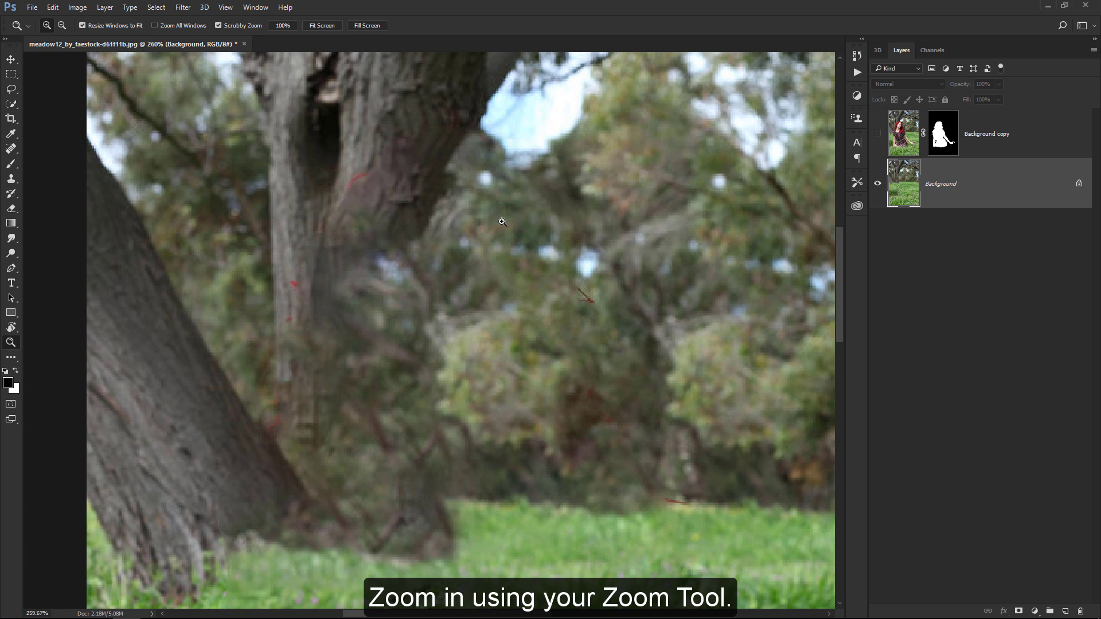
left_click_drag(11, 149, 117, 152)
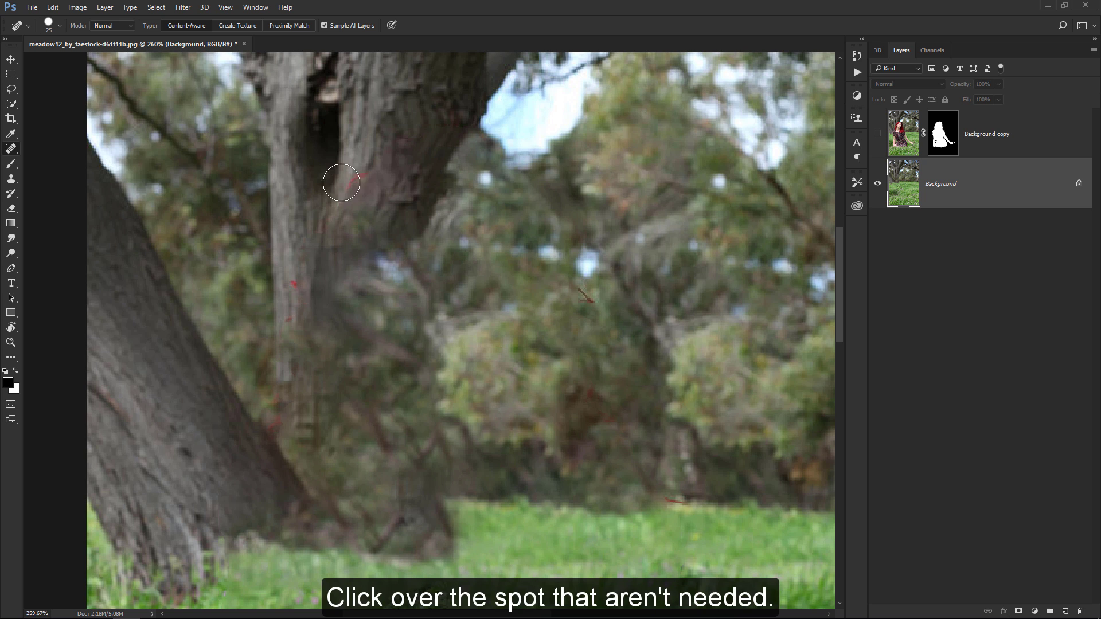
left_click(354, 179)
left_click(295, 285)
key("bracketleft")
left_click(289, 319)
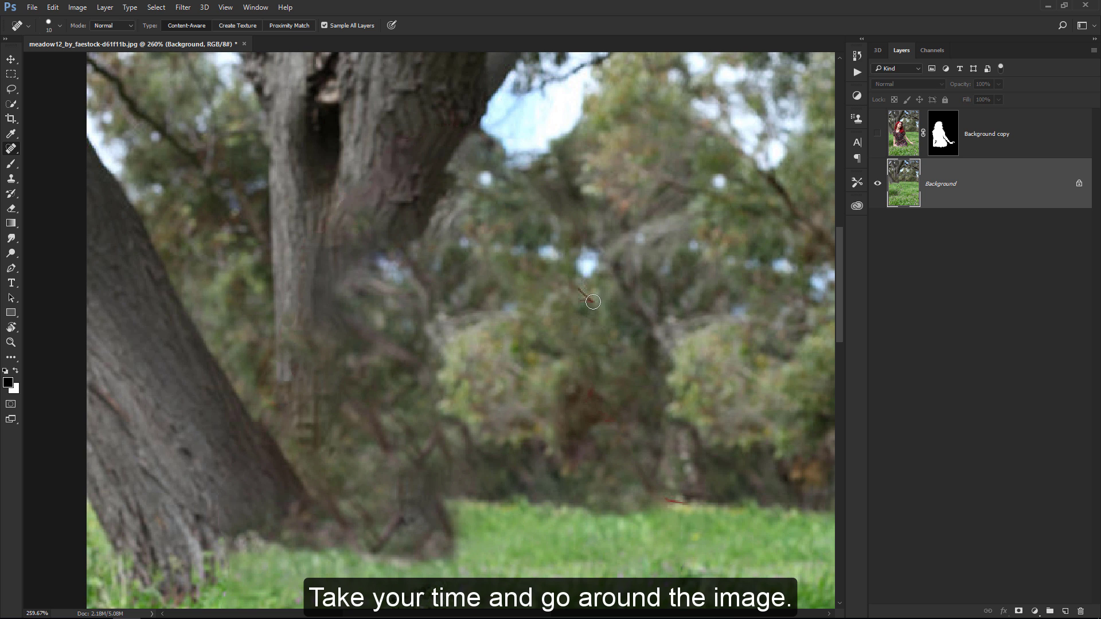
Step: Heal the remaining dark and red streaks among the background trees and along the edge of the grass
left_click_drag(581, 288, 590, 309)
mouse_move(591, 390)
left_mouse_down()
mouse_move(611, 426)
mouse_move(543, 315)
left_mouse_up()
mouse_move(545, 401)
left_mouse_down()
mouse_move(416, 360)
mouse_move(680, 382)
left_mouse_up()
left_click_drag(504, 315, 538, 373)
left_click_drag(405, 360, 390, 277)
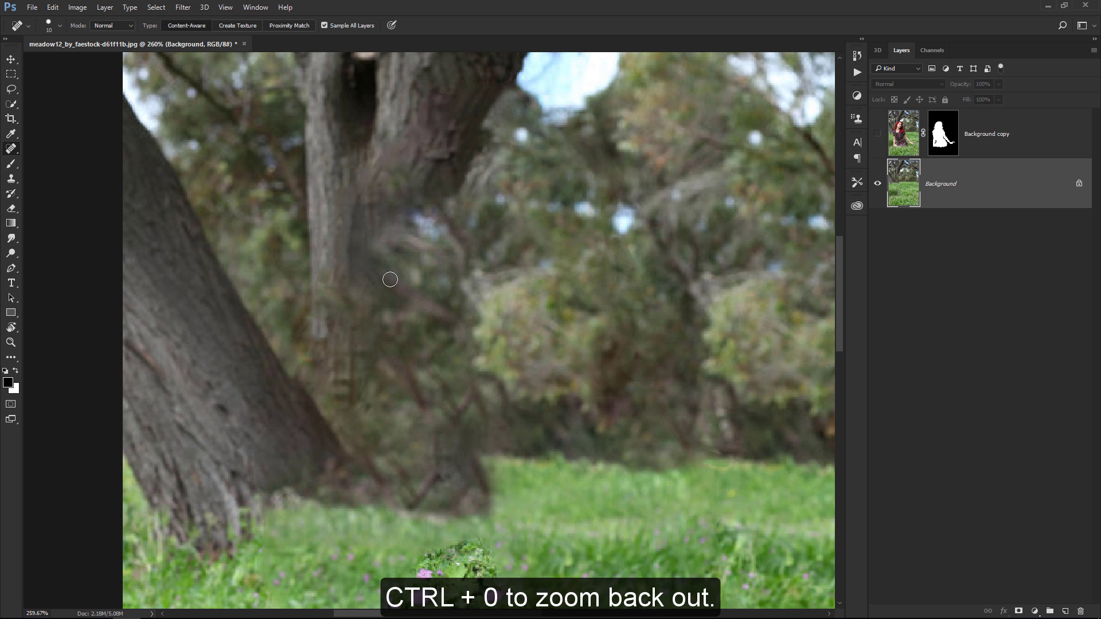
Step: Switch to the Clone Stamp tool and show the Background copy layer again, toggling its visibility to compare
key("ctrl+0")
key("s")
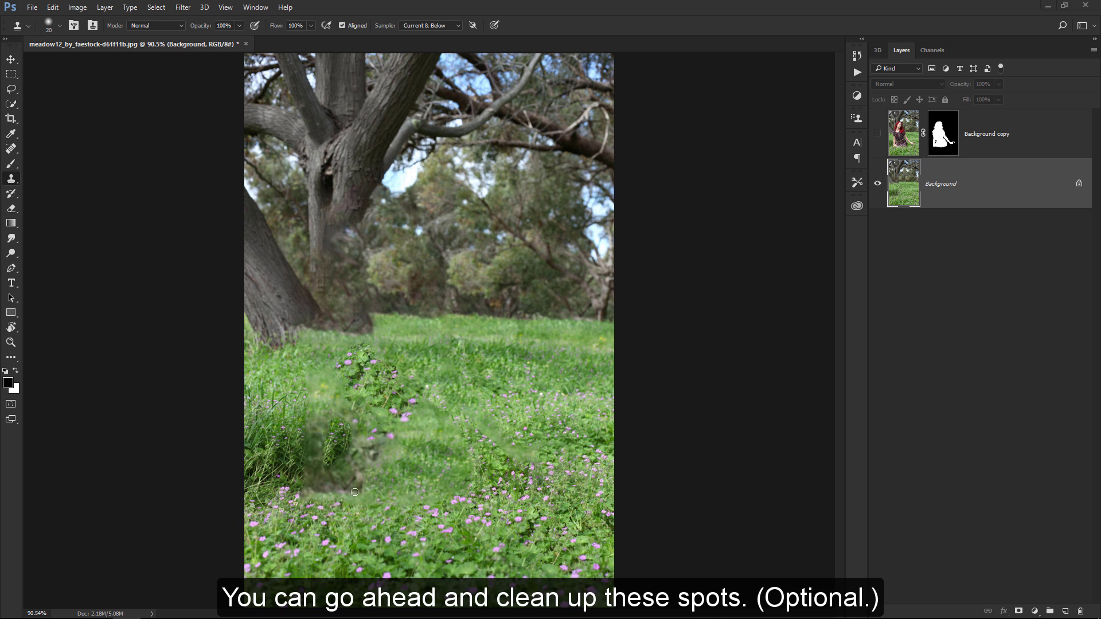
left_click(879, 134)
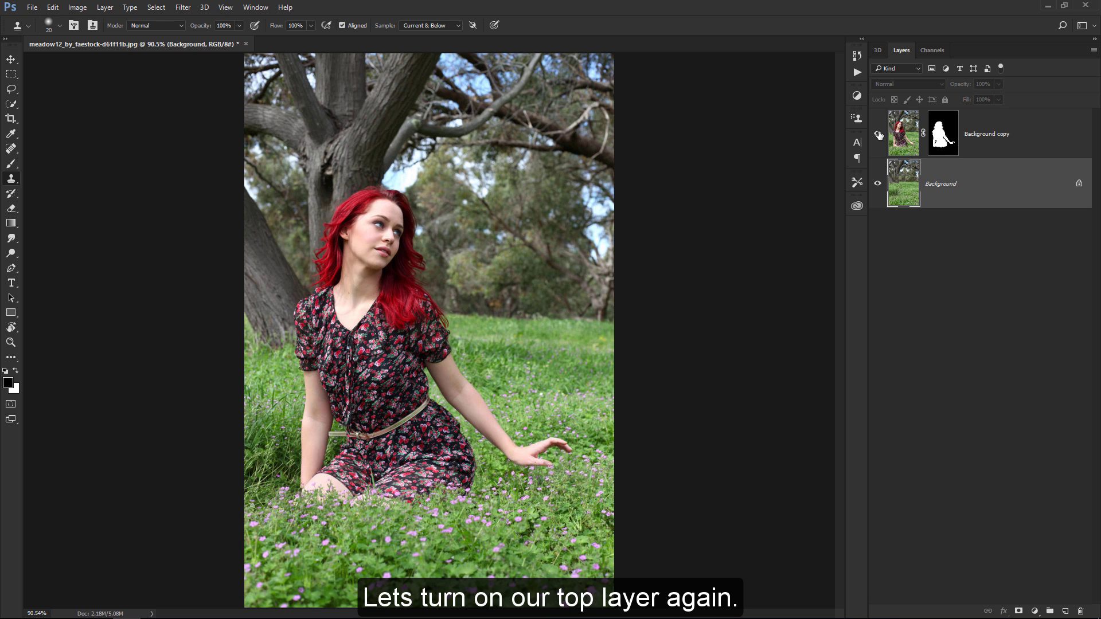
left_click(878, 135)
left_click(878, 135)
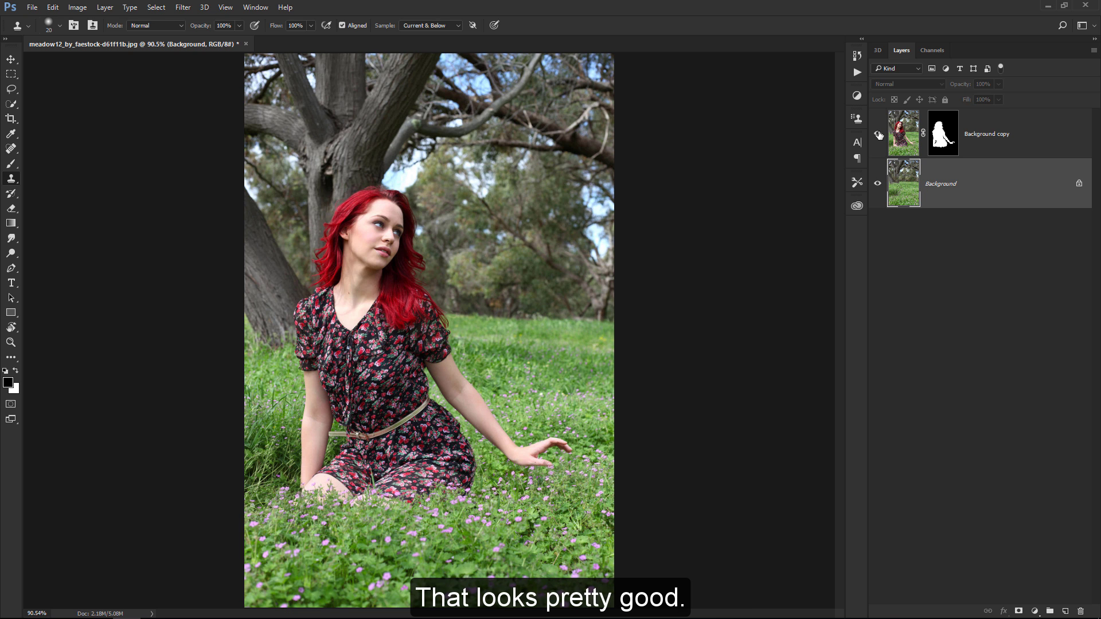
Step: Convert the Background layer to a Smart Object and rename it BACKGROUND
right_click(940, 189)
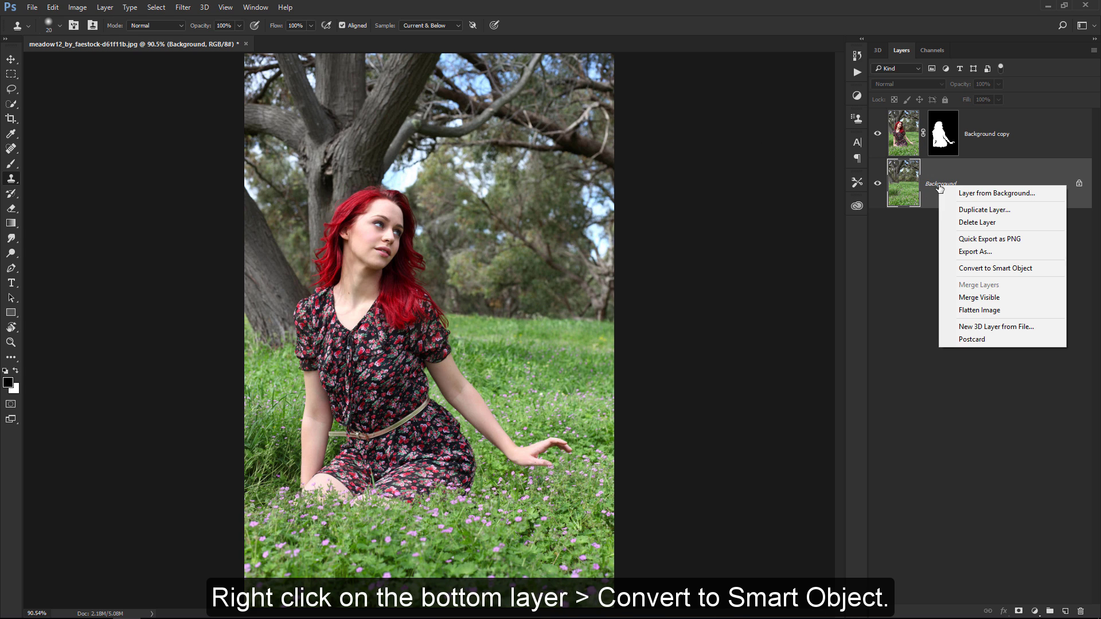
left_click(952, 268)
double_click(941, 183)
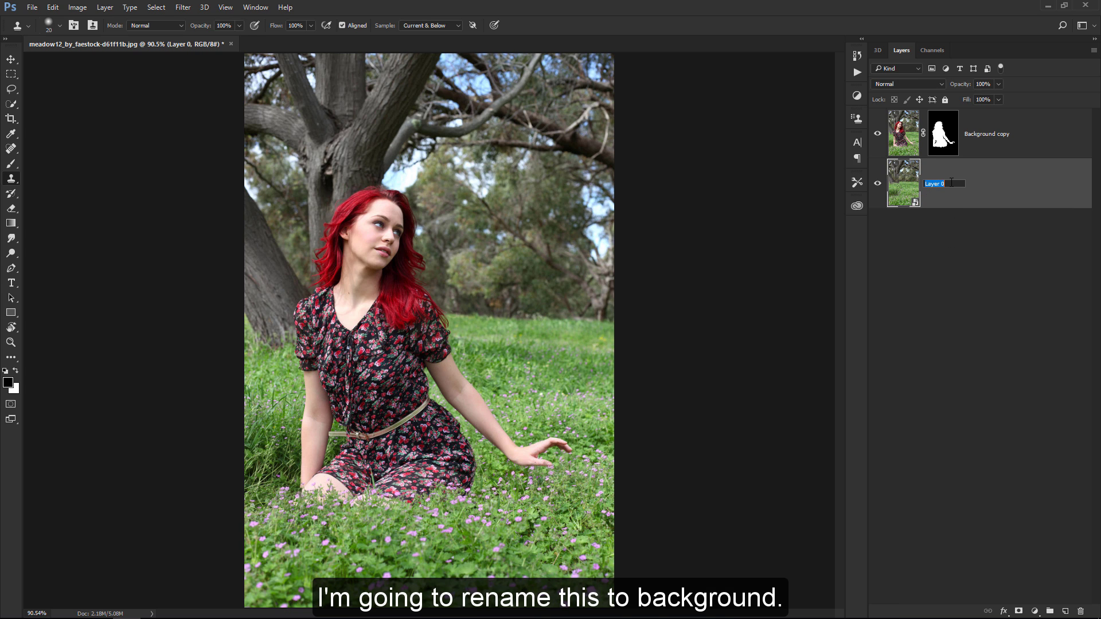
type("BACKGROUND")
key("Return")
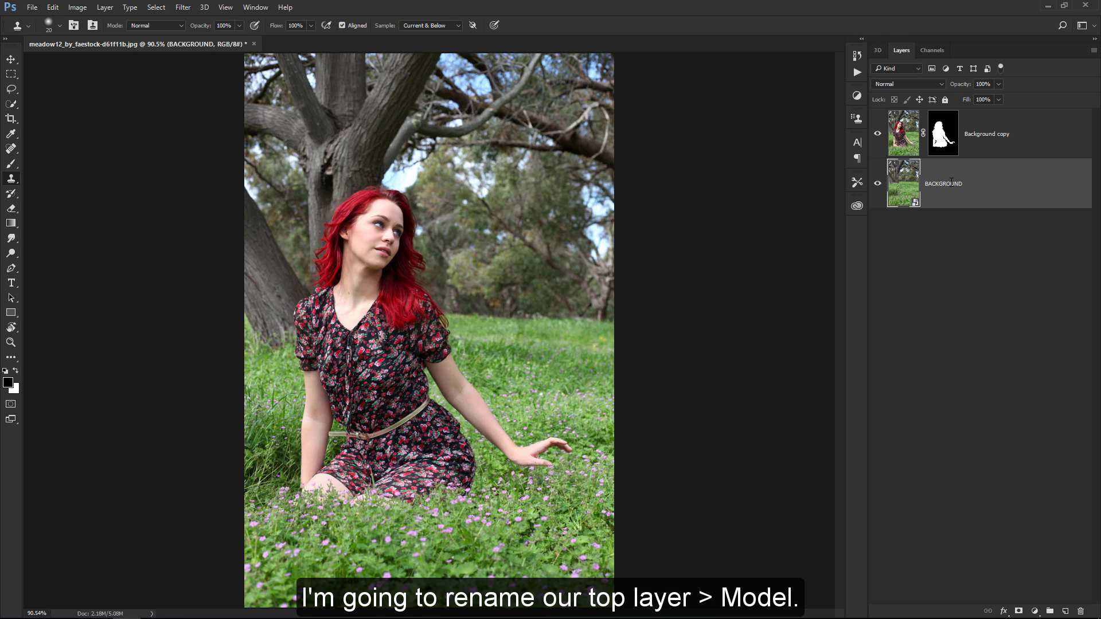
Step: Rename the masked top layer MODEL
double_click(984, 136)
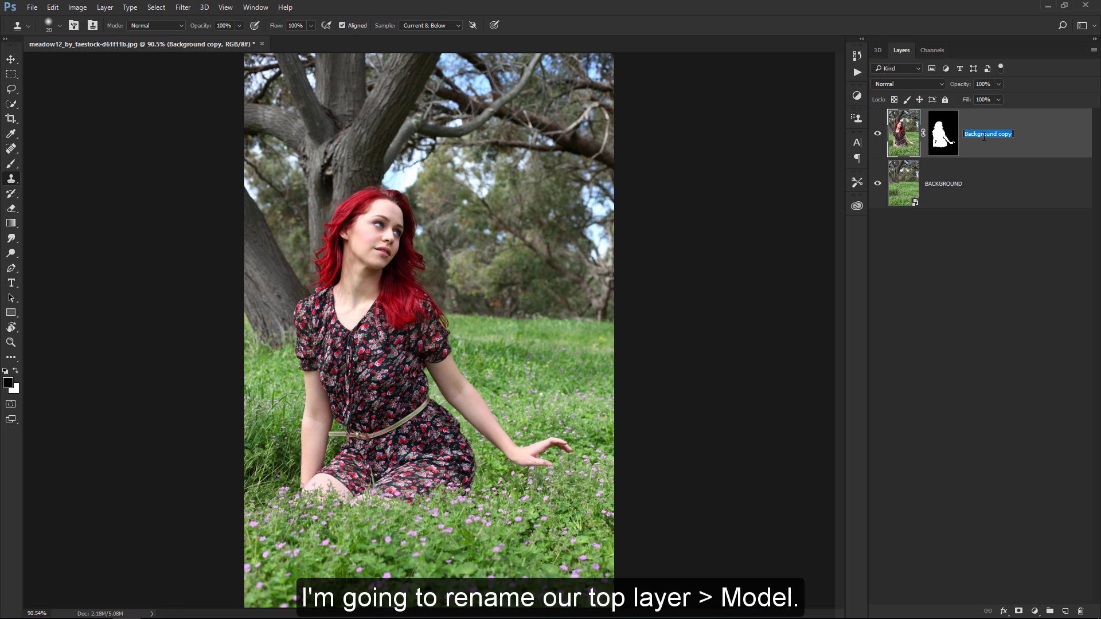
type("MODEL")
key("Return")
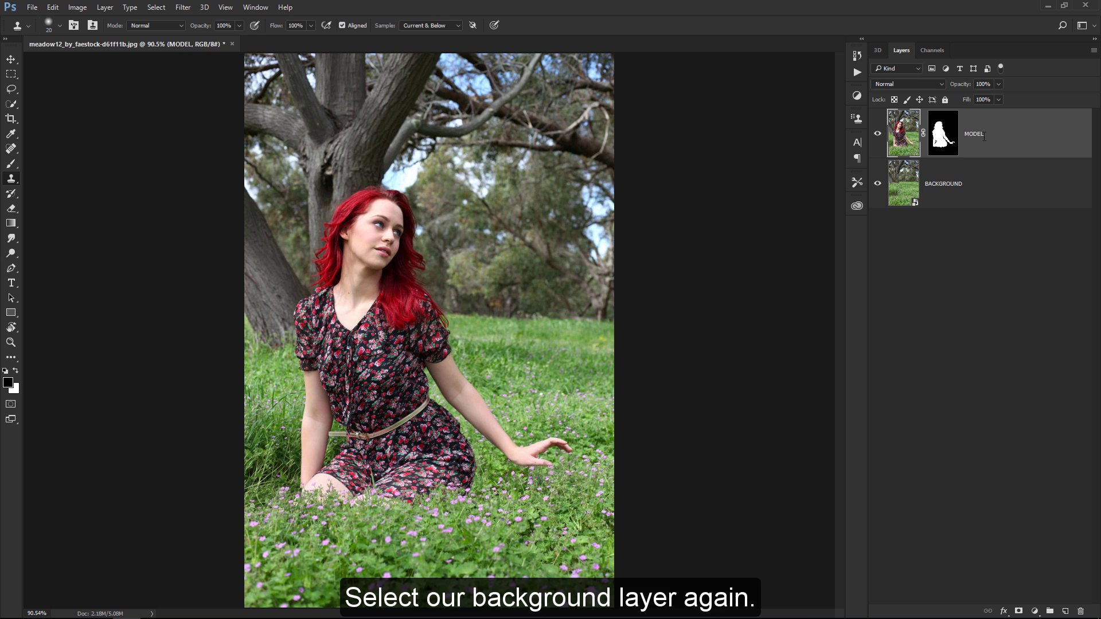
Step: Add a Tilt-Shift blur to the BACKGROUND layer, moving its sharp band down to the flowers around the model's legs and adjusting its lower boundary
left_click(955, 187)
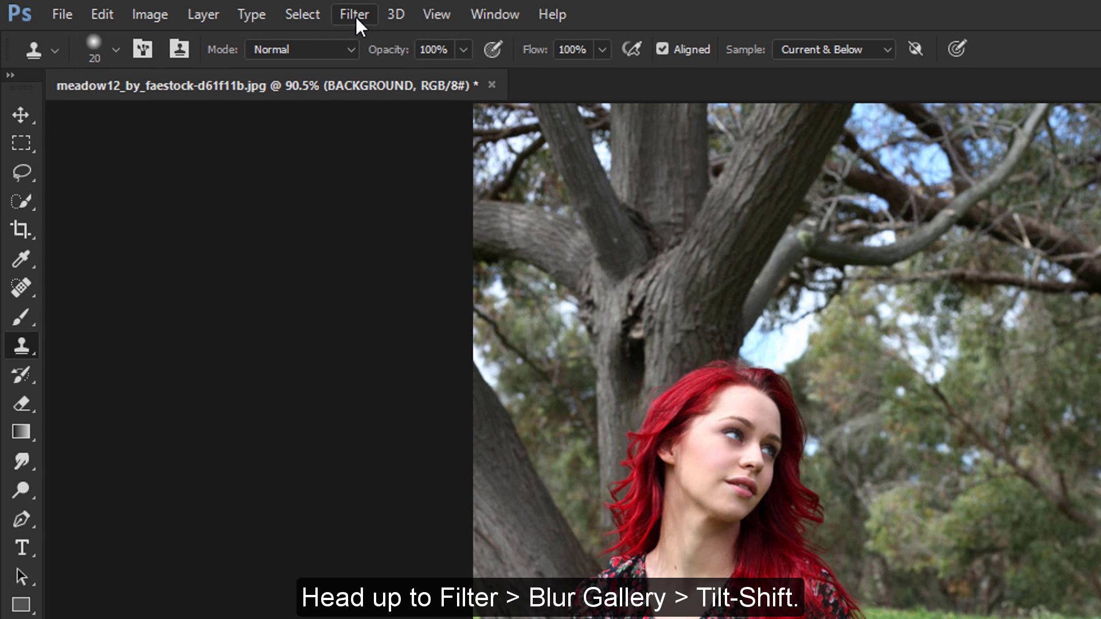
left_click(355, 14)
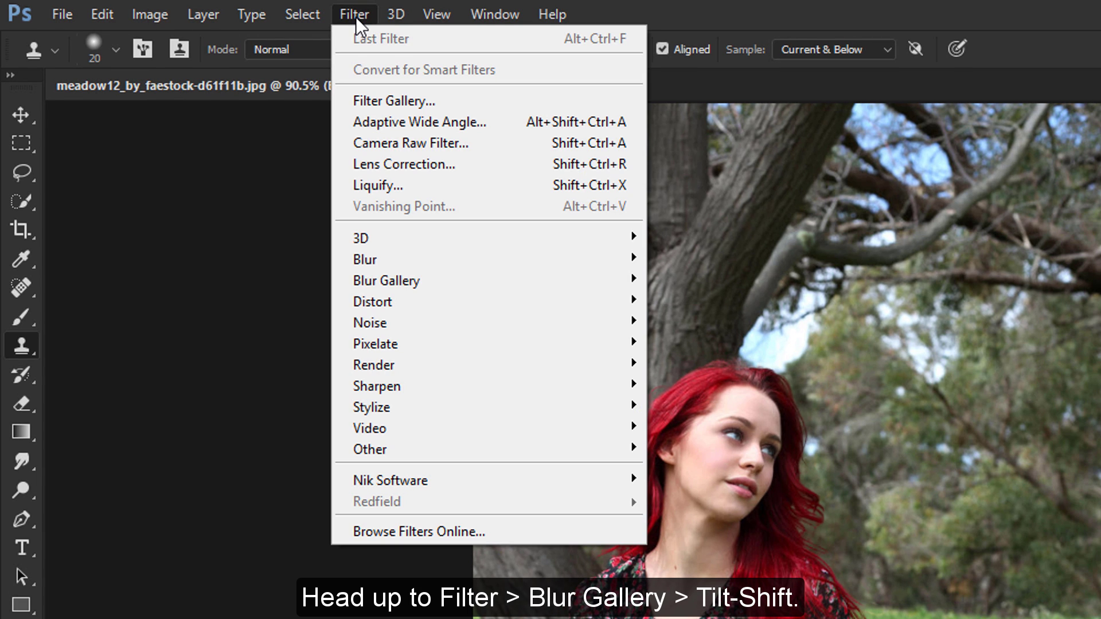
mouse_move(394, 277)
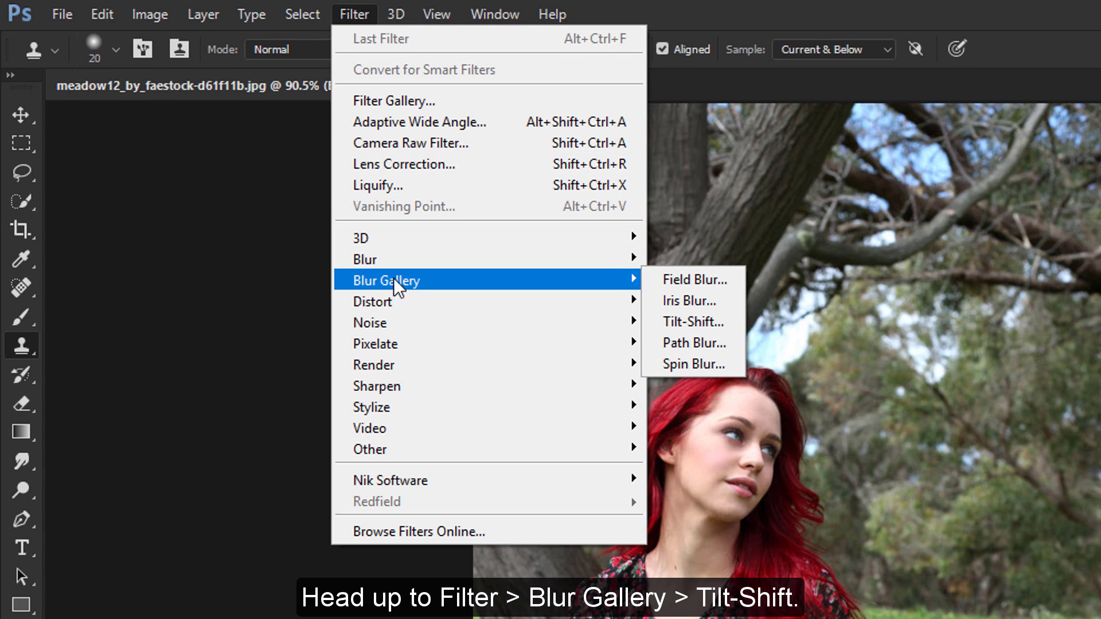
left_click(732, 325)
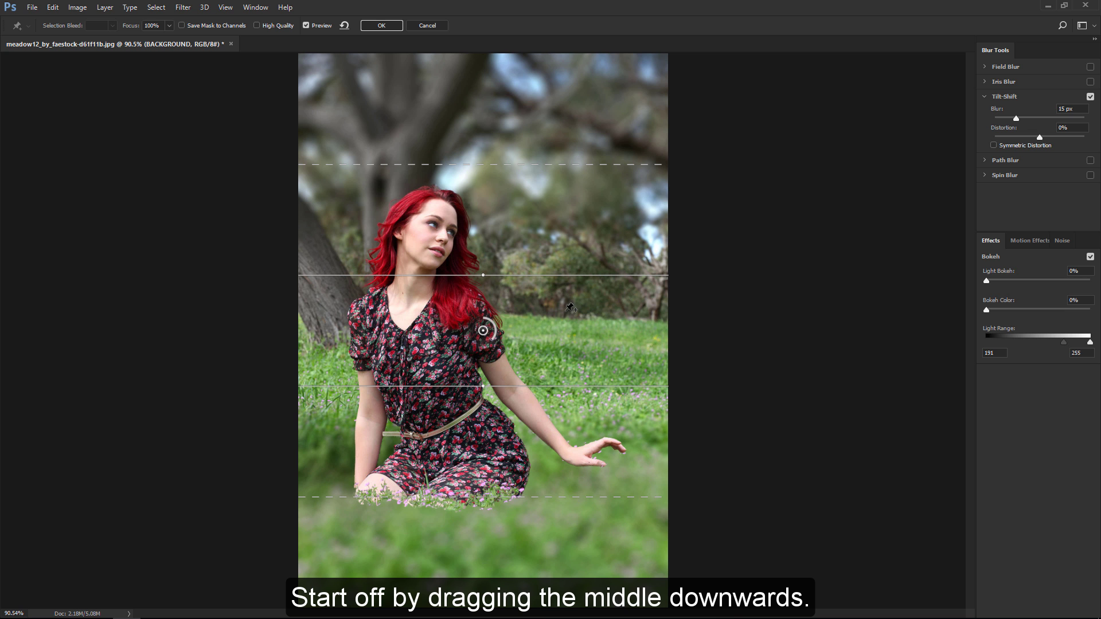
left_click_drag(569, 307, 557, 493)
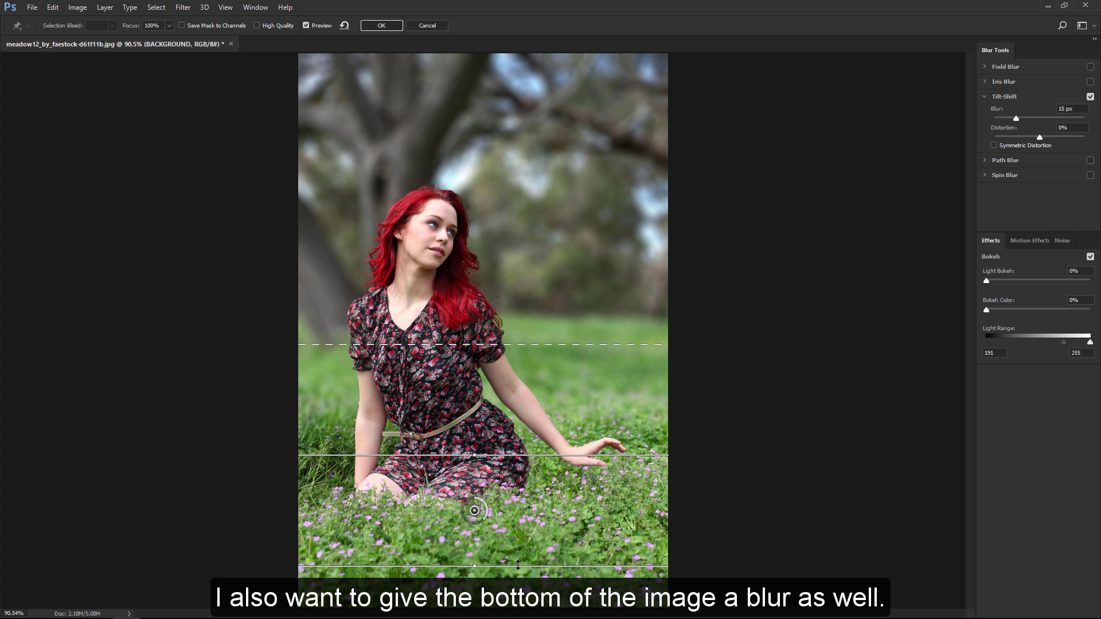
left_click_drag(518, 566, 457, 525)
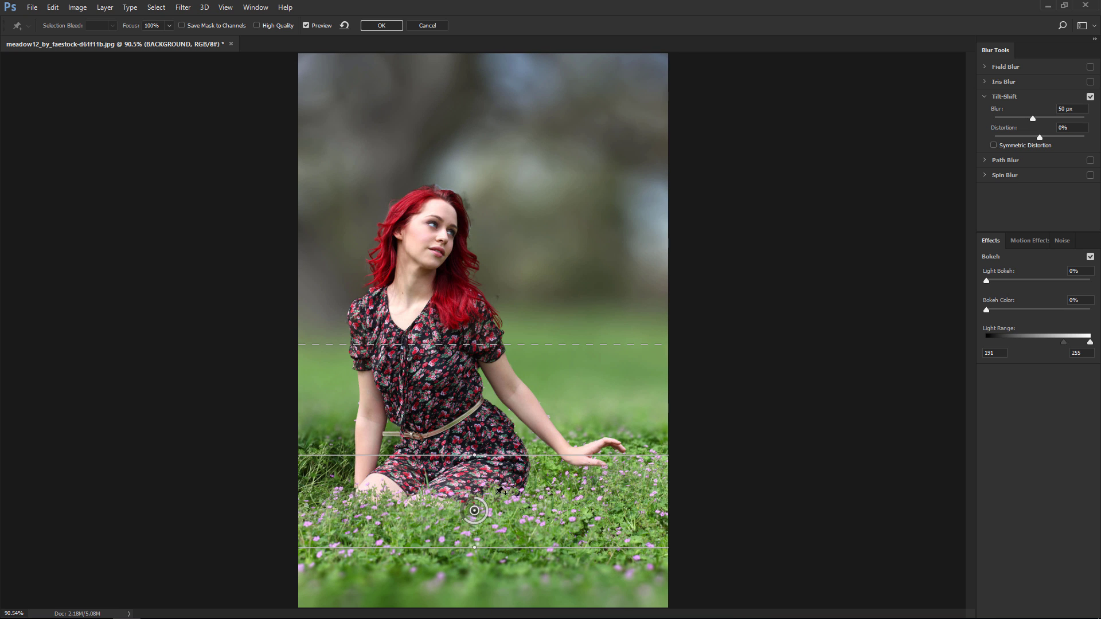
left_click_drag(514, 547, 515, 570)
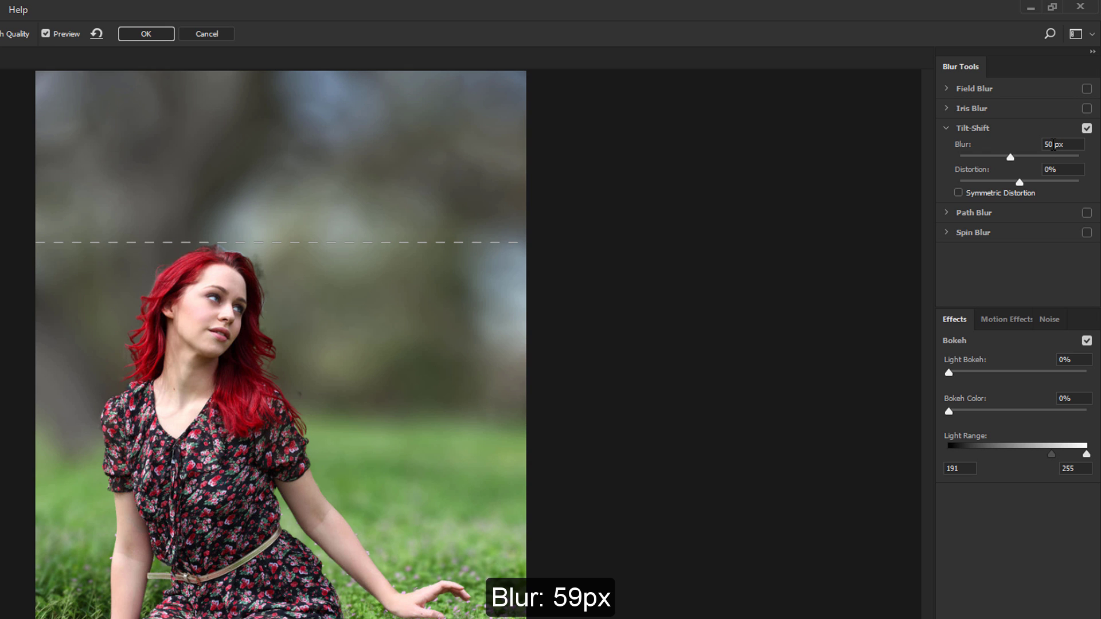
Step: Set the Tilt-Shift blur to 59 px, Light Bokeh to 42% and Bokeh Color to 0%, raise the lower Light Range limit, and apply the filter
type("59")
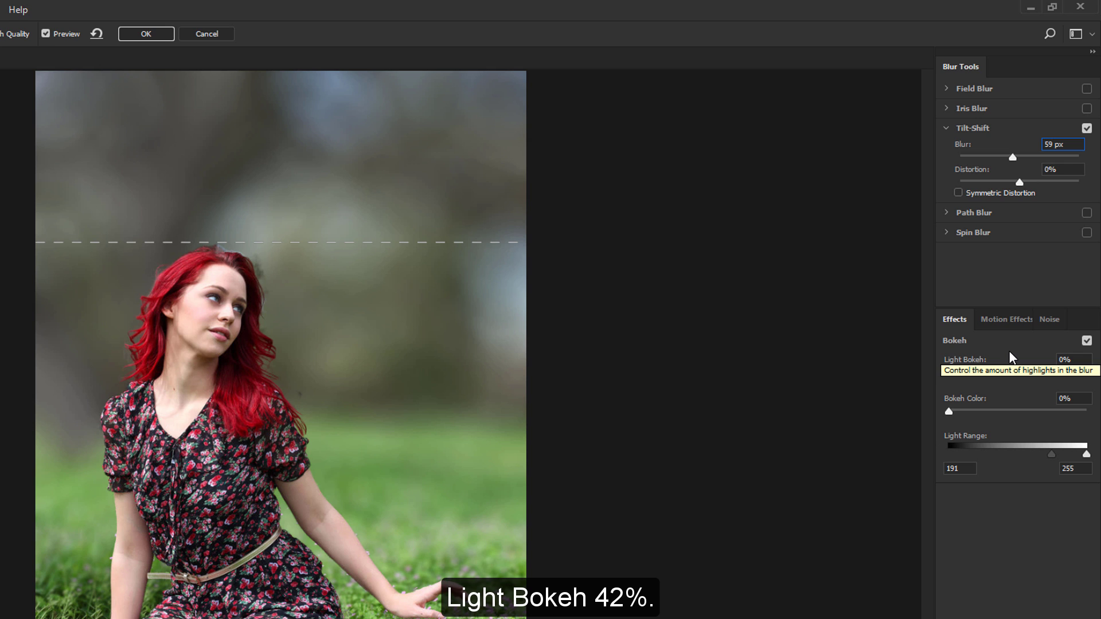
left_click_drag(947, 371, 1007, 374)
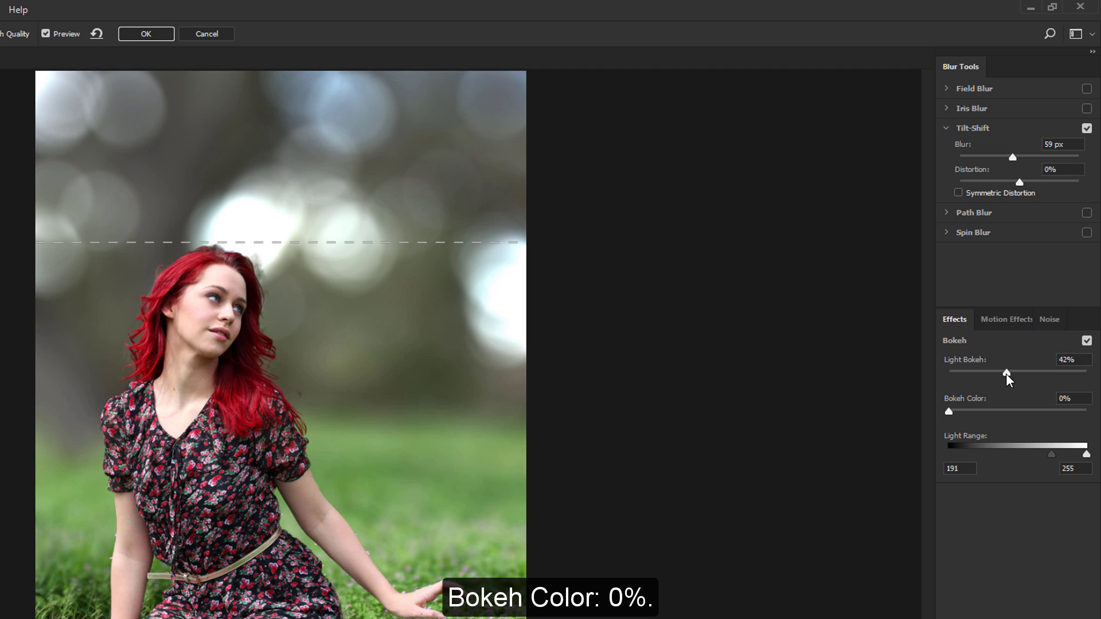
left_click_drag(965, 409, 924, 416)
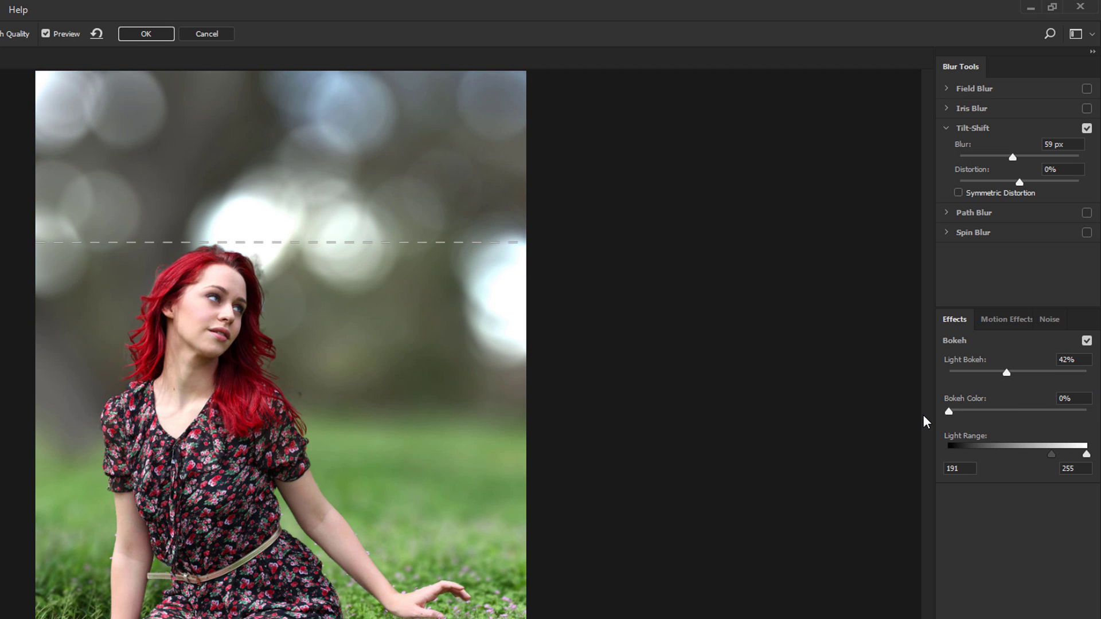
left_click_drag(1052, 454, 1079, 453)
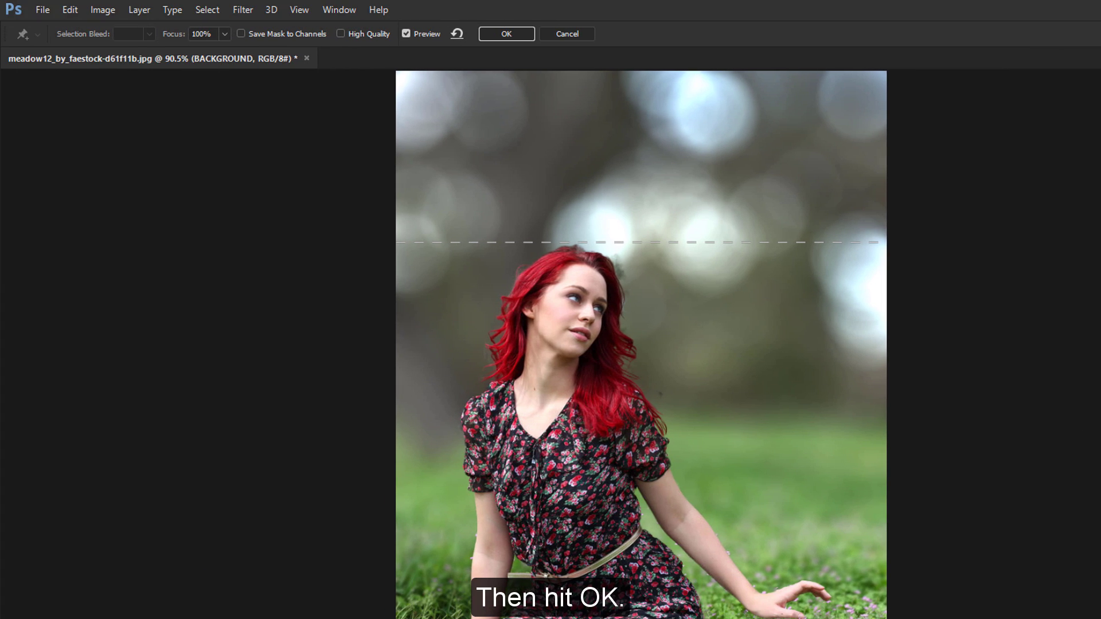
left_click(503, 35)
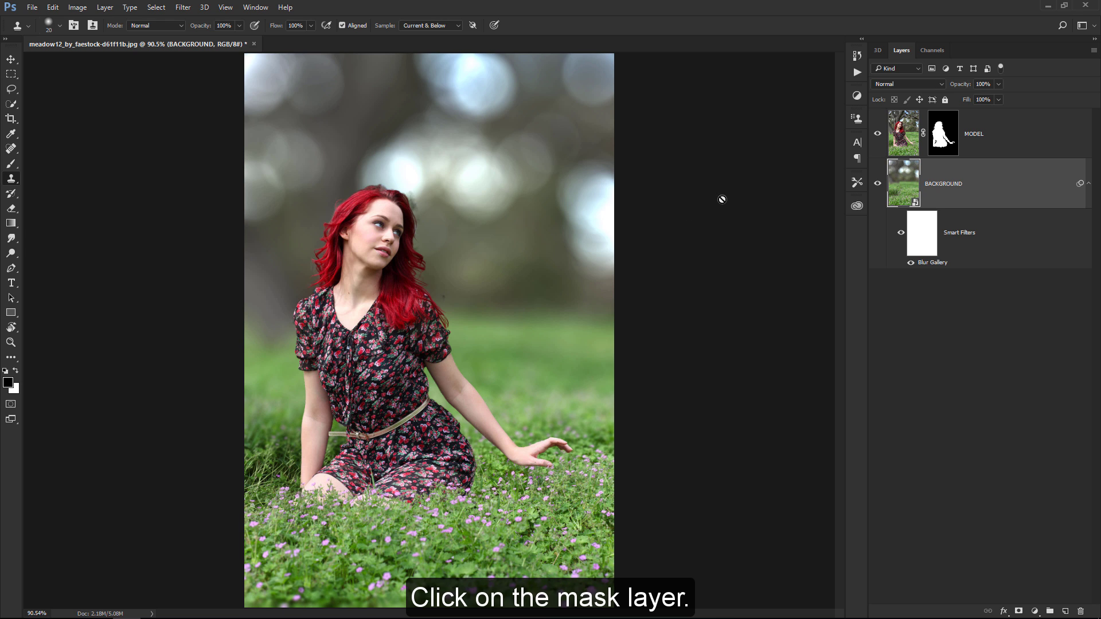
Step: Display the MODEL layer's mask on its own, close in on the hair, and set the Brush tool to Soft Light mode
left_click(941, 143)
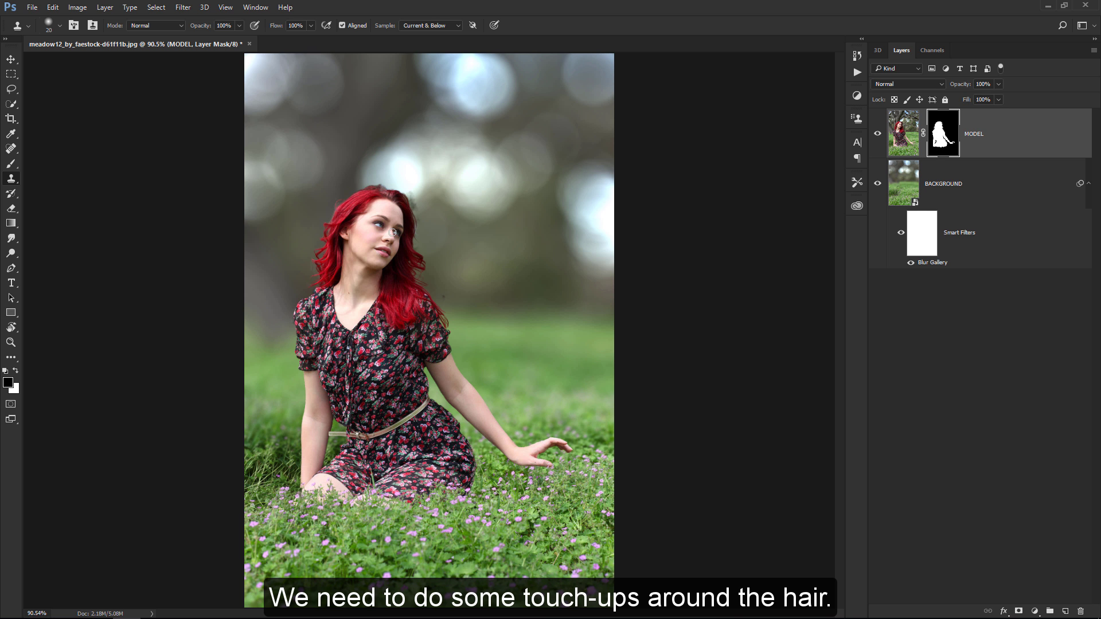
key("z")
left_click_drag(392, 231, 483, 215)
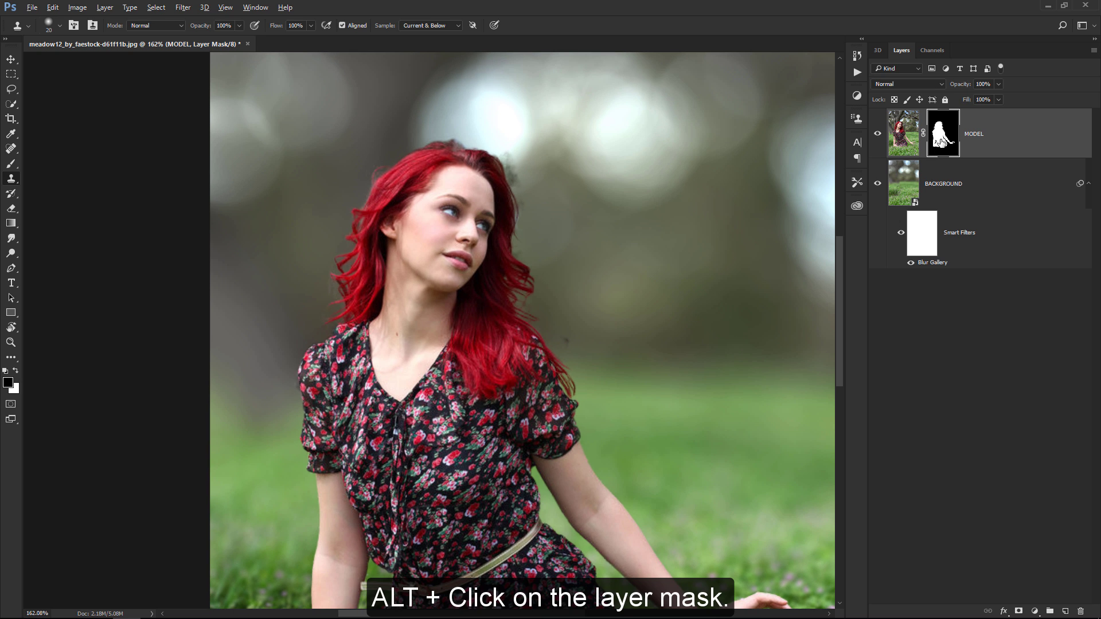
left_click(941, 142, "alt")
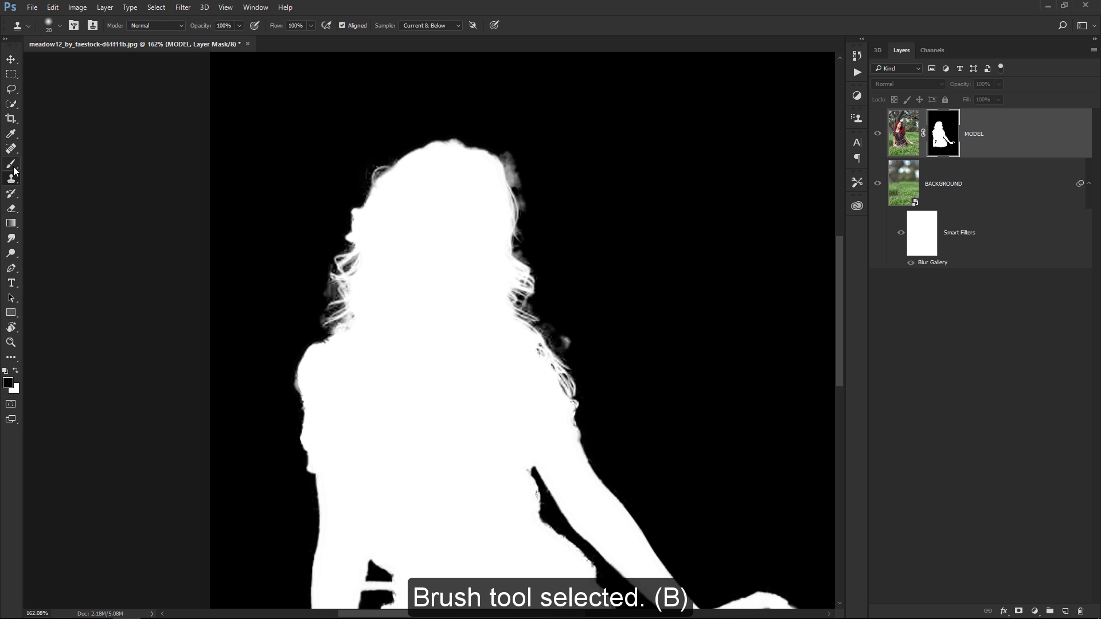
left_click_drag(11, 164, 89, 164)
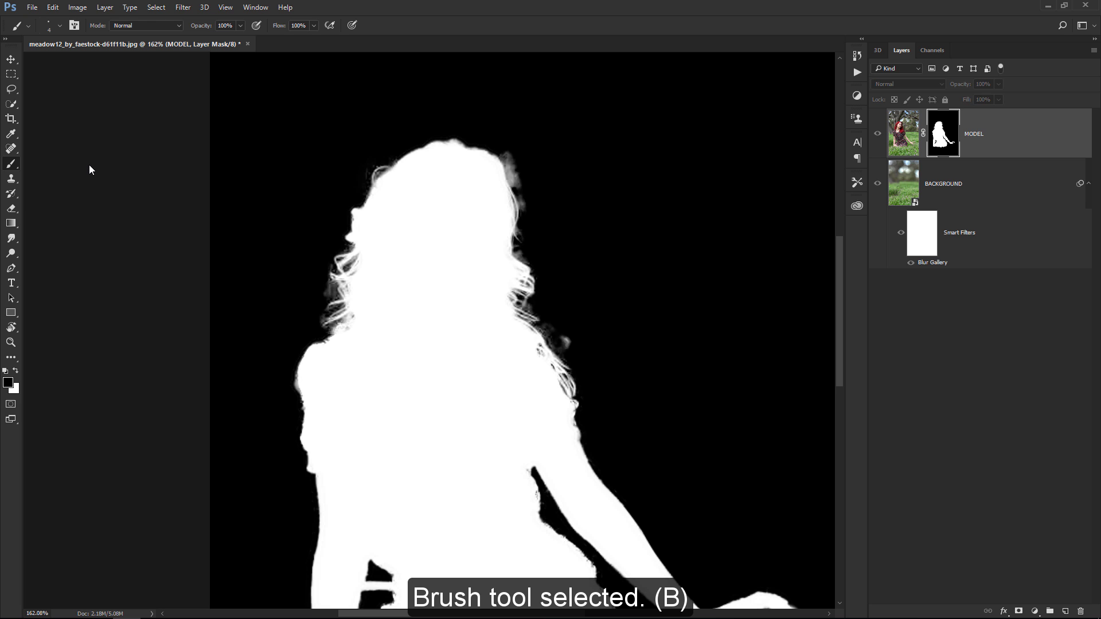
left_click(152, 26)
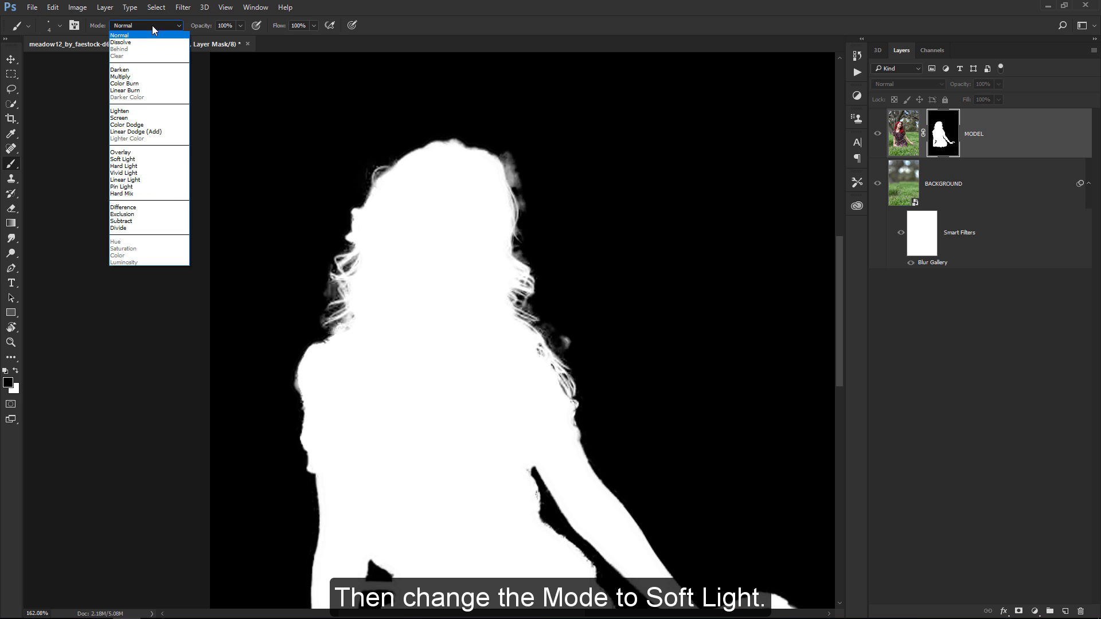
left_click(145, 160)
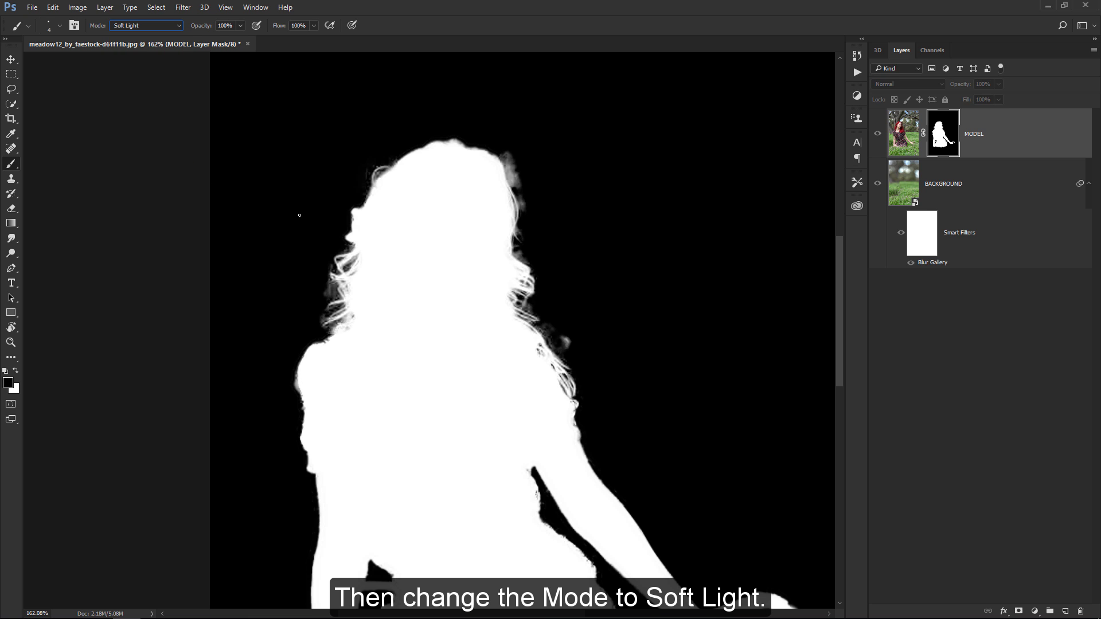
Step: Paint black with a brush of size 25 over the grey remnants beside the head and above the shoulder on the mask's right side
key("bracketright")
key("bracketright")
key("bracketright")
key("bracketright")
key("bracketright")
key("bracketright")
key("bracketright")
key("bracketright")
key("bracketright")
key("bracketright")
key("bracketright")
key("bracketright")
key("bracketright")
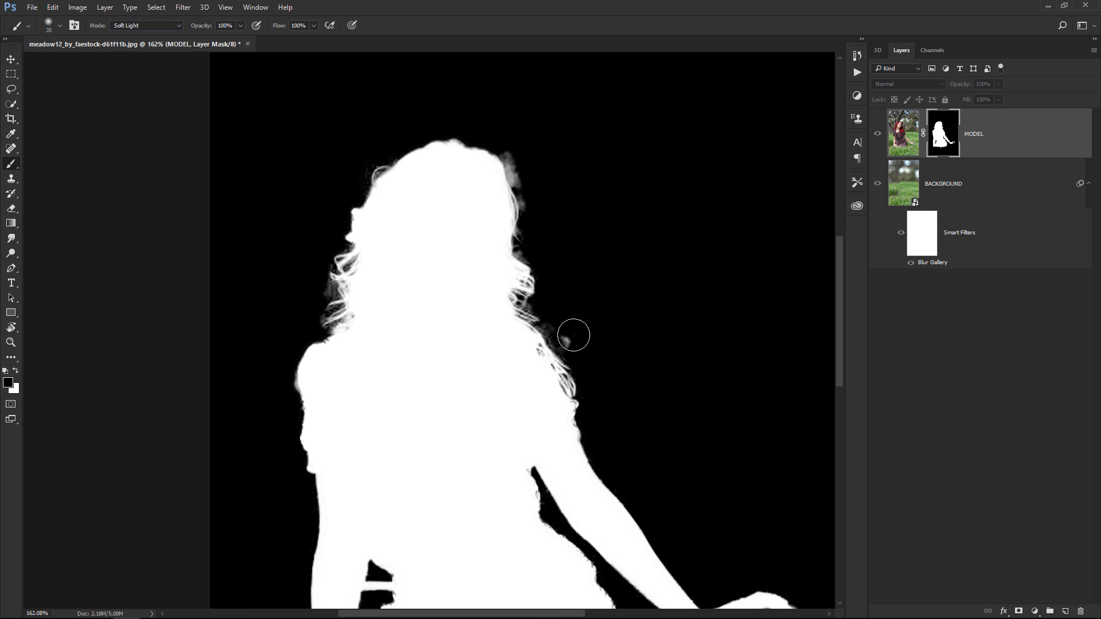
key("bracketleft")
key("bracketleft")
left_click_drag(574, 336, 562, 325)
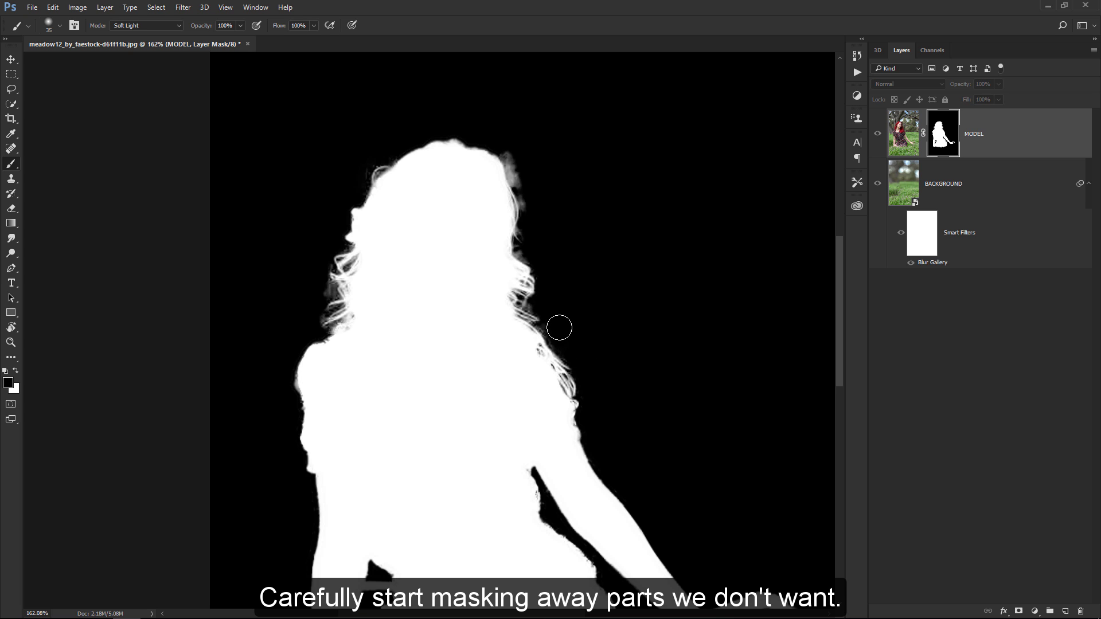
mouse_move(511, 143)
left_mouse_down()
mouse_move(533, 197)
mouse_move(513, 146)
mouse_move(532, 199)
mouse_move(515, 159)
mouse_move(530, 230)
left_mouse_up()
Step: Clean the remaining grey haze from the mask around the hair curls on both sides, using smaller brush sizes
key("bracketleft")
key("bracketleft")
key("bracketleft")
key("bracketleft")
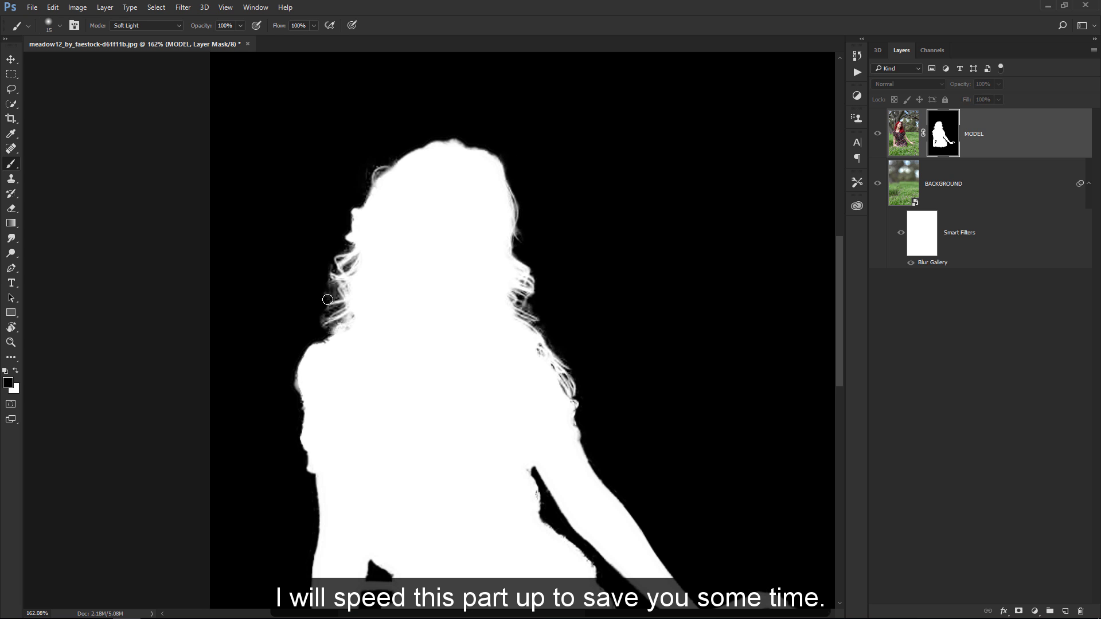
key("bracketleft")
key("bracketright")
key("bracketright")
key("bracketright")
key("bracketright")
key("bracketright")
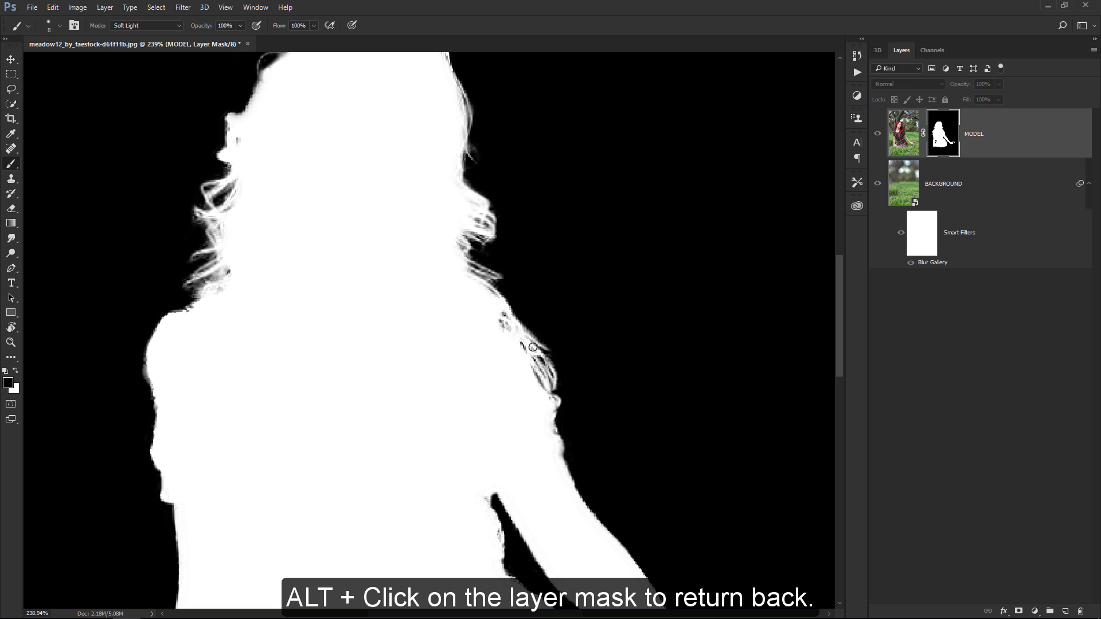
Step: Leave the mask-only view, fit the whole image on screen, and toggle the MODEL layer's visibility to compare
left_click(950, 139, "alt")
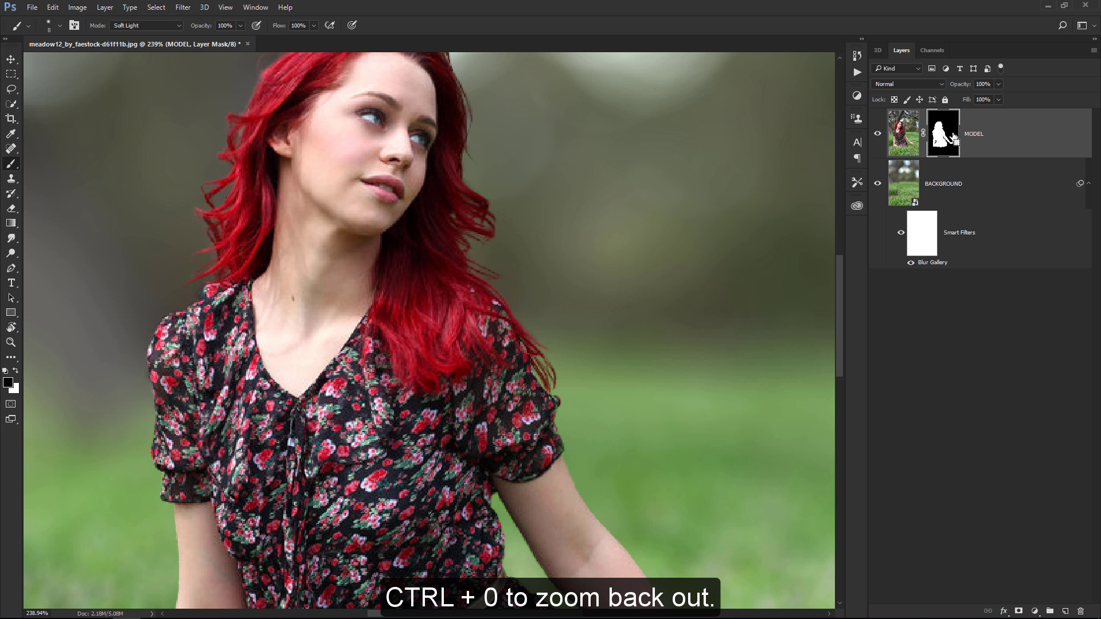
key("ctrl+0")
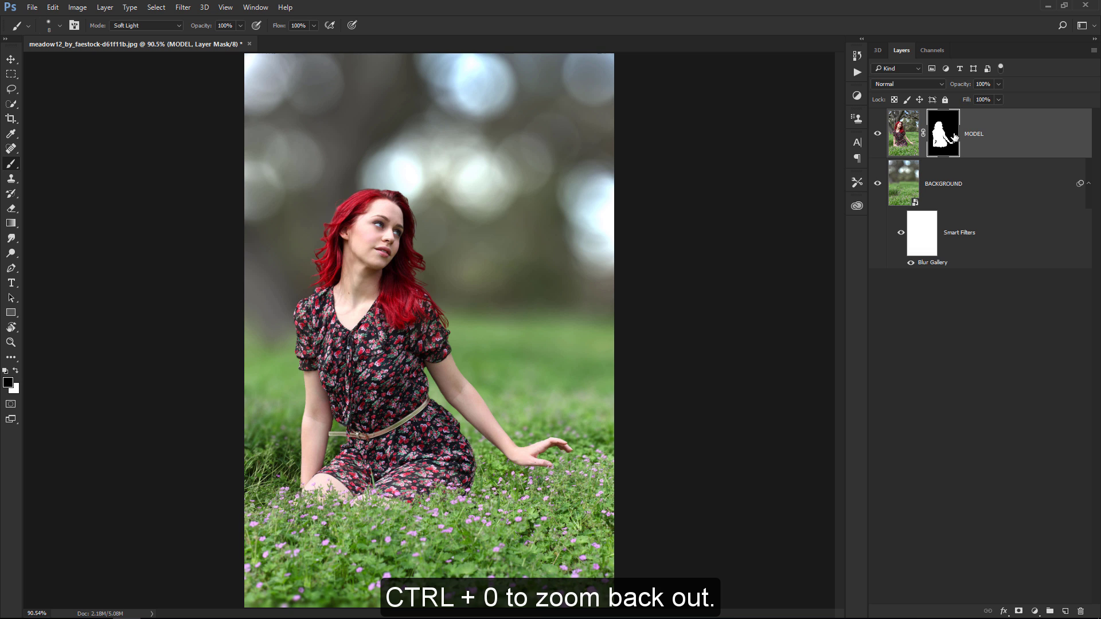
left_click(881, 136)
left_click(878, 134)
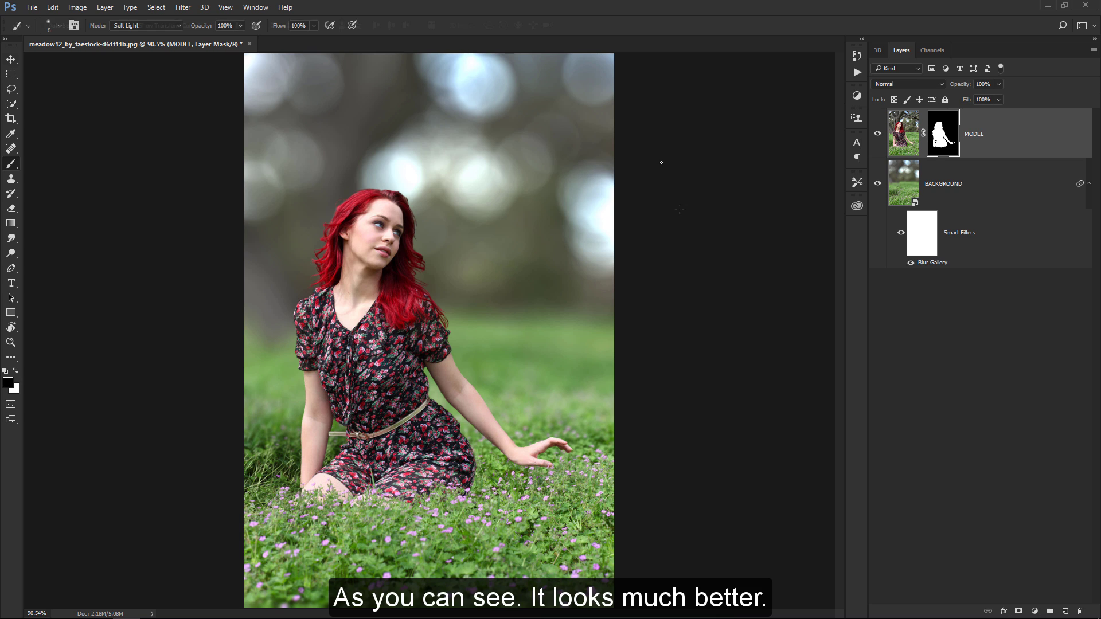
Step: Add a Curves adjustment layer above the MODEL layer and switch its curve to the Blue channel
key("v")
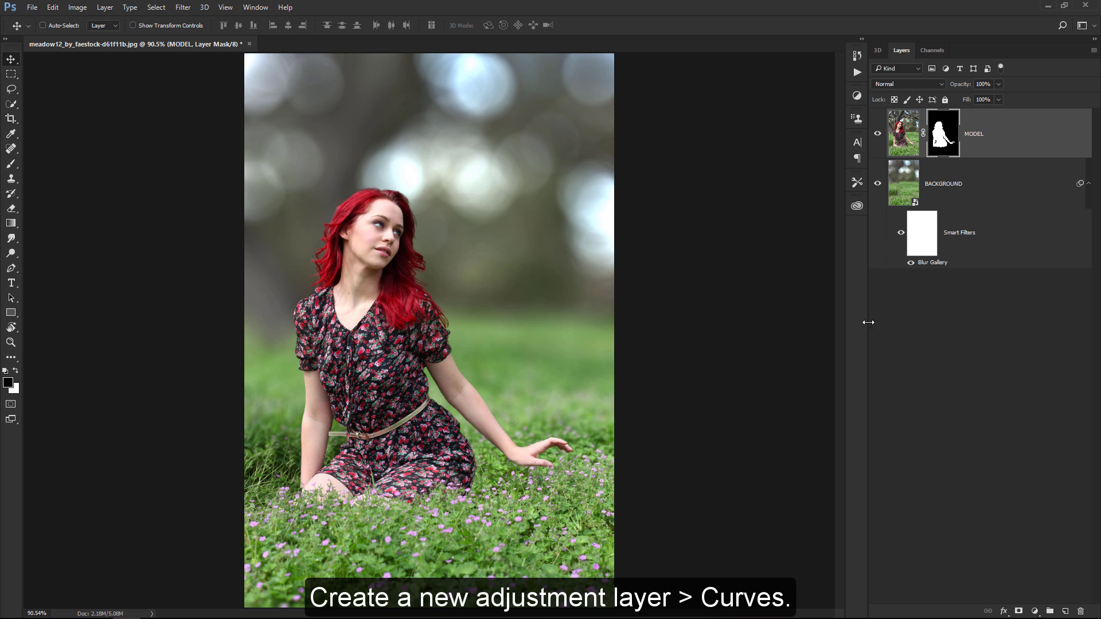
left_click(1034, 612)
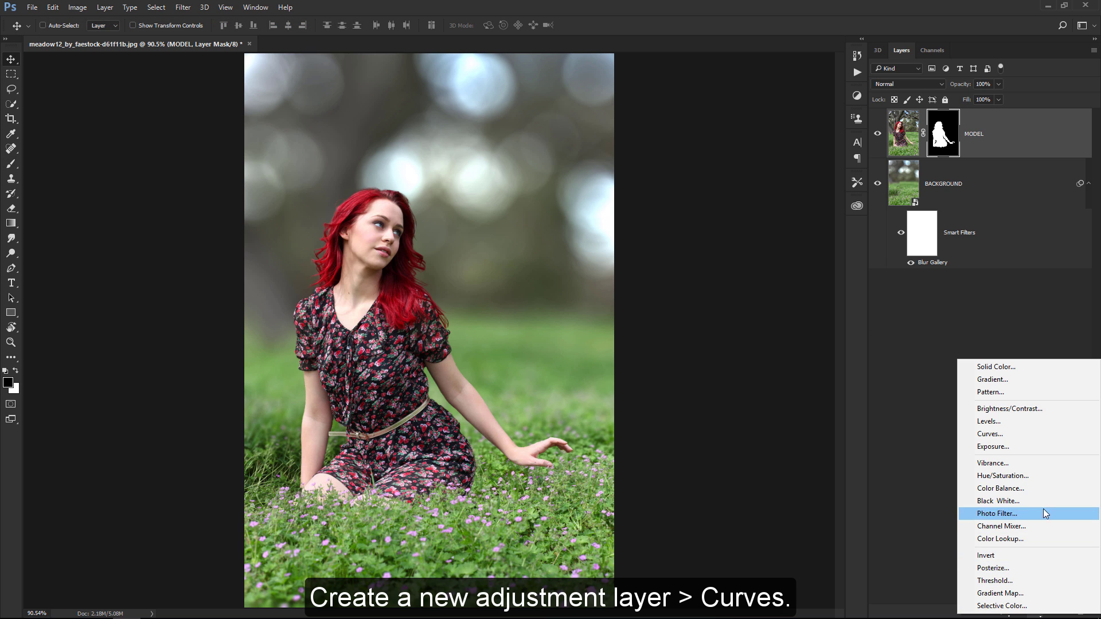
left_click(1037, 440)
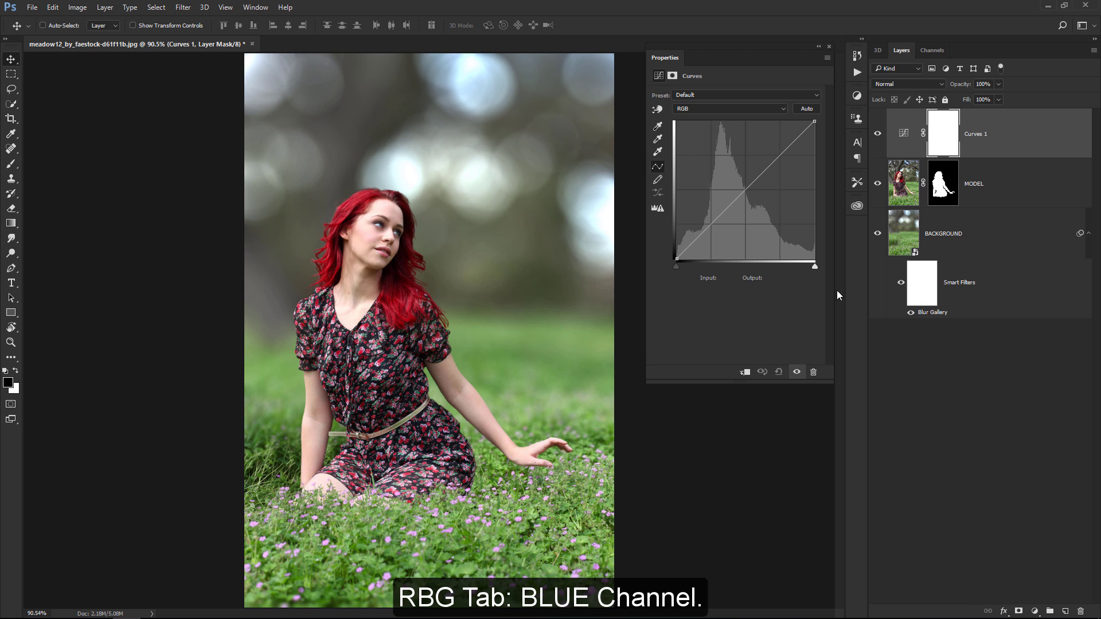
left_click(723, 112)
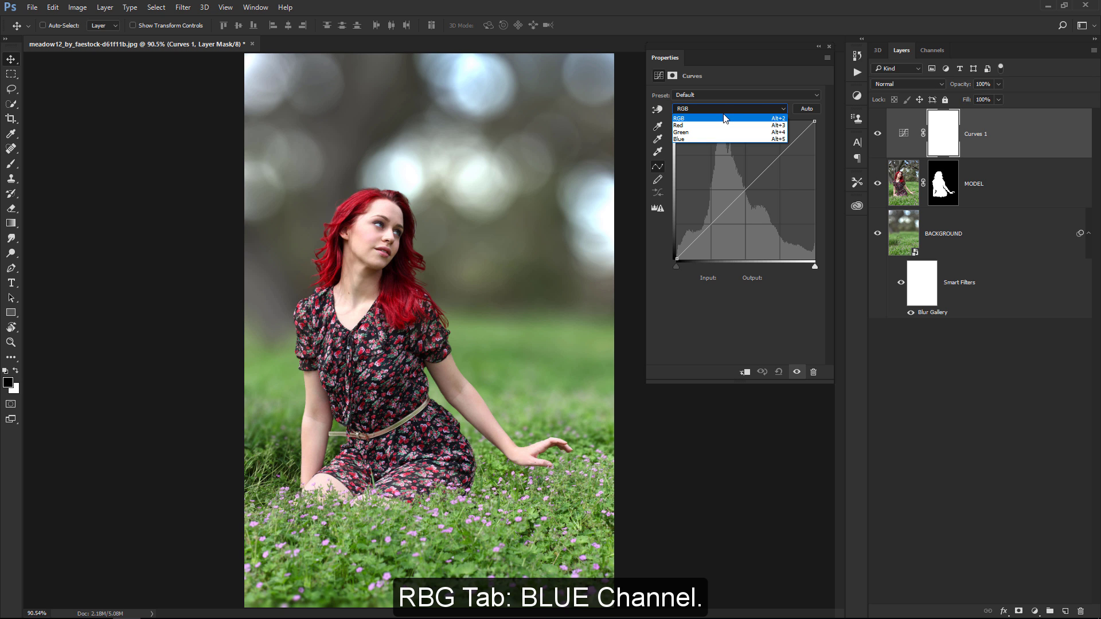
left_click(726, 138)
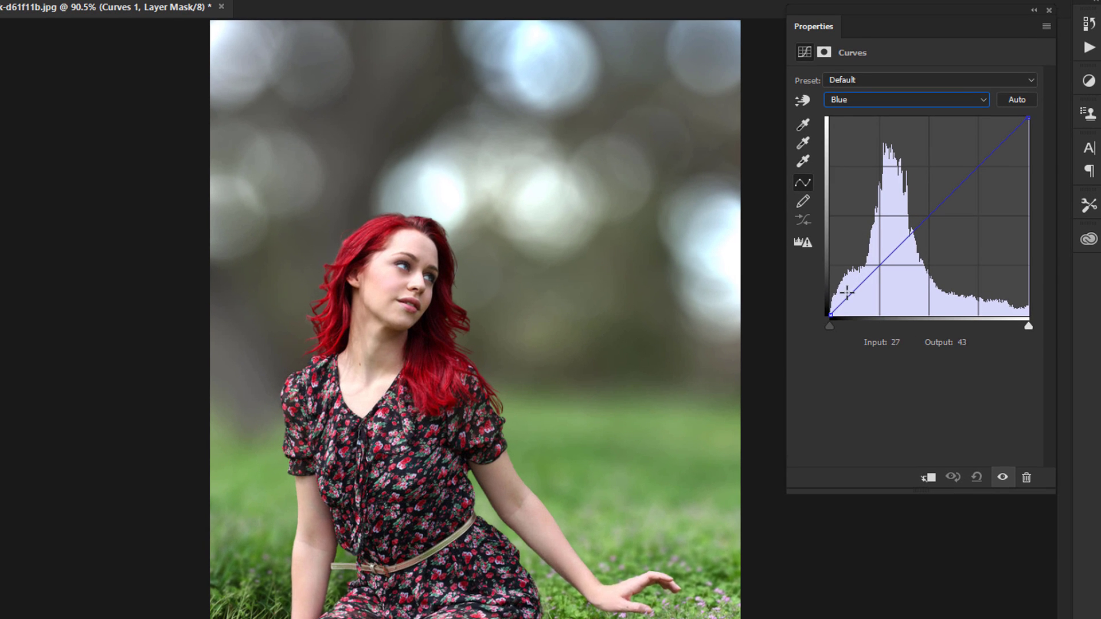
Step: Raise the blue curve's black point, and bend the red curve down with its black point at input 13 and a midpoint at 150/114
left_click_drag(830, 315, 826, 281)
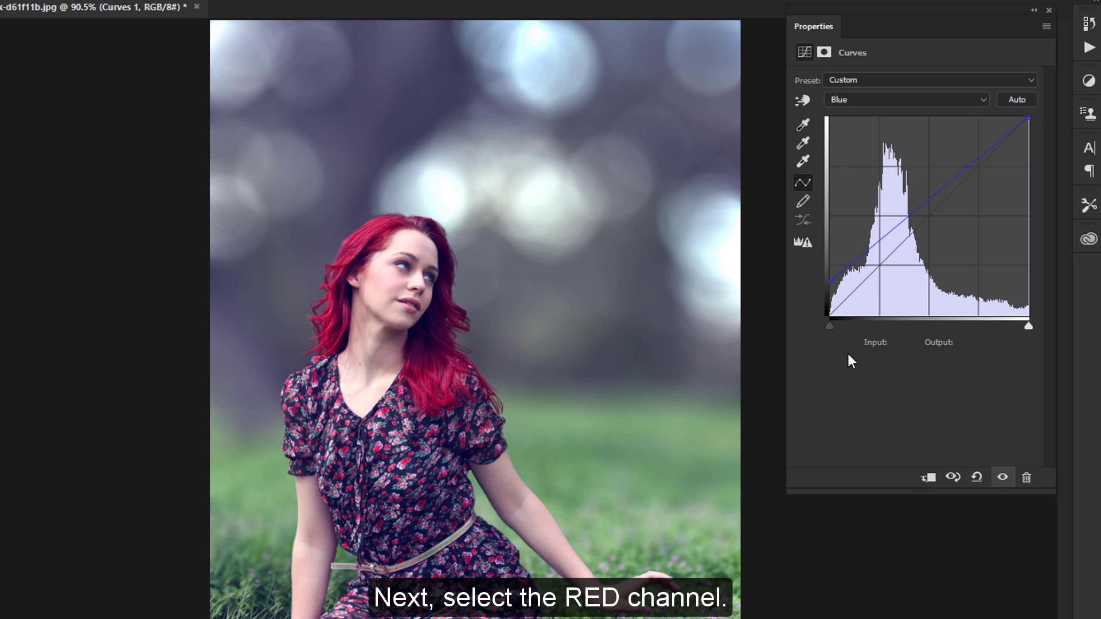
left_click(872, 100)
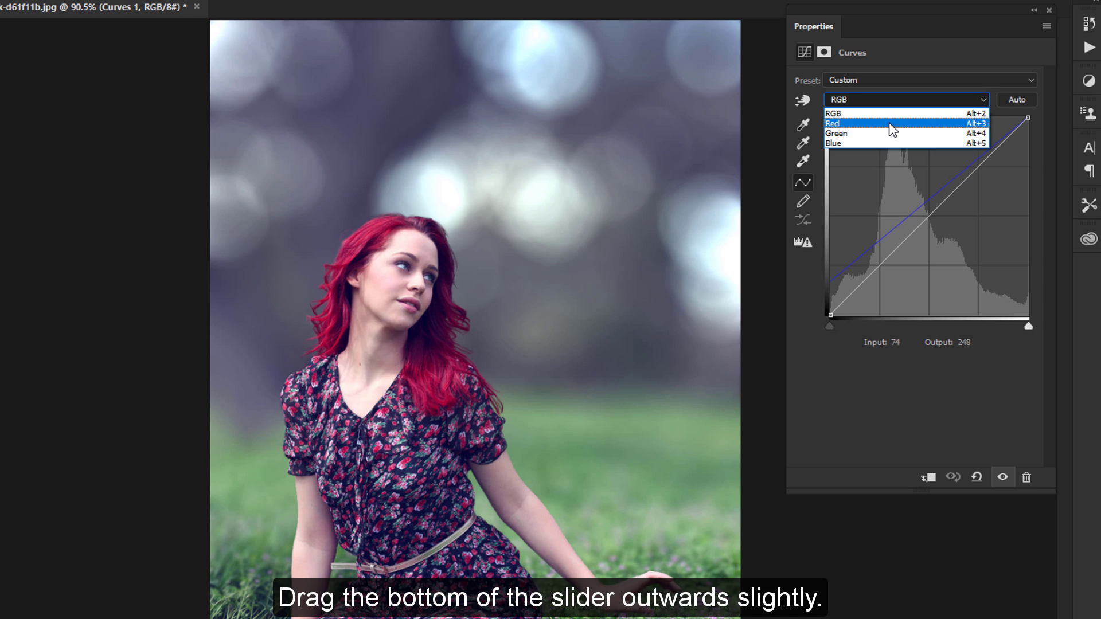
left_click(889, 124)
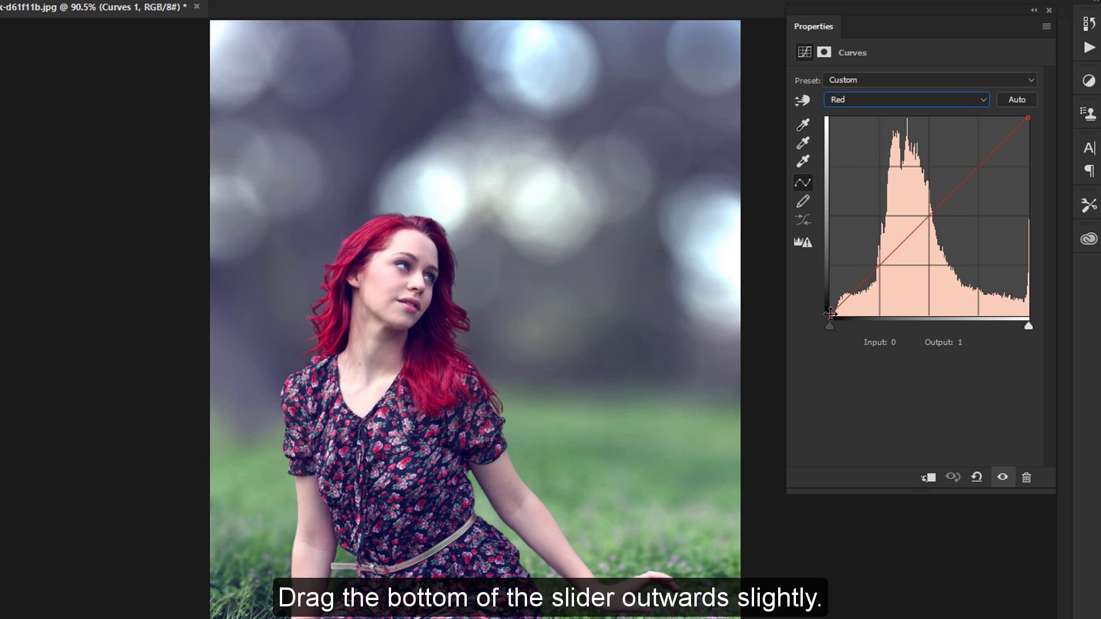
left_click_drag(829, 314, 840, 314)
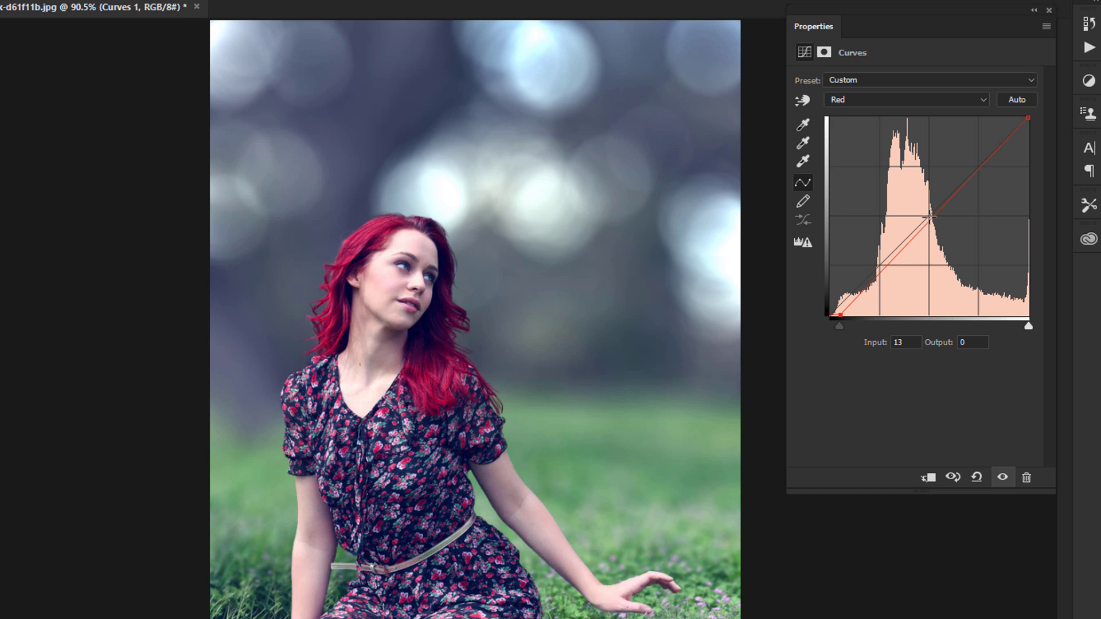
left_click_drag(930, 215, 946, 227)
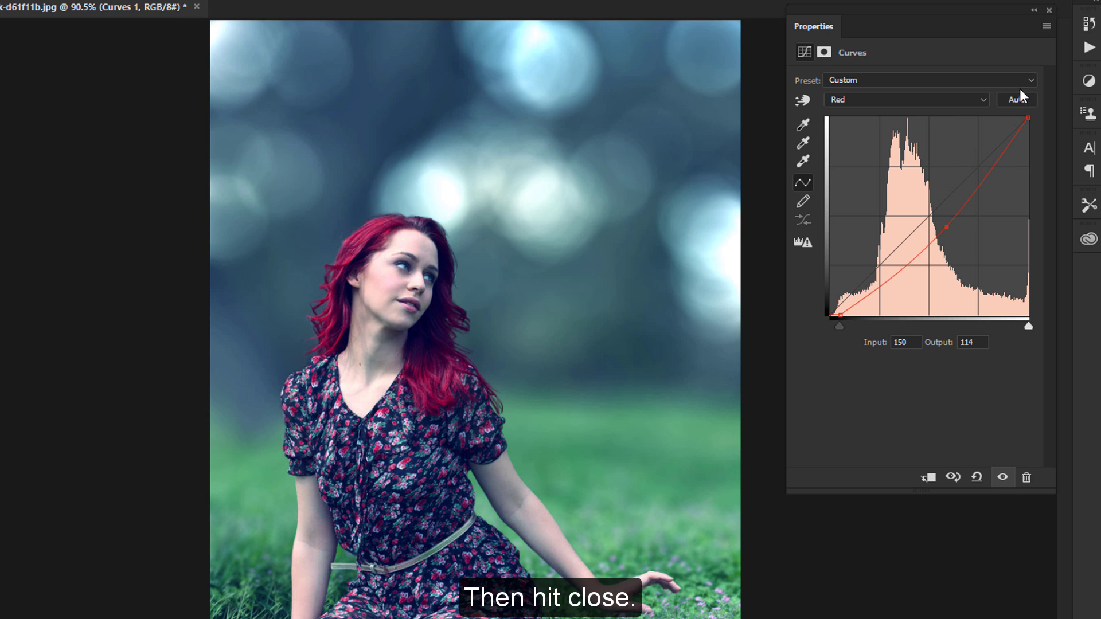
left_click(1050, 9)
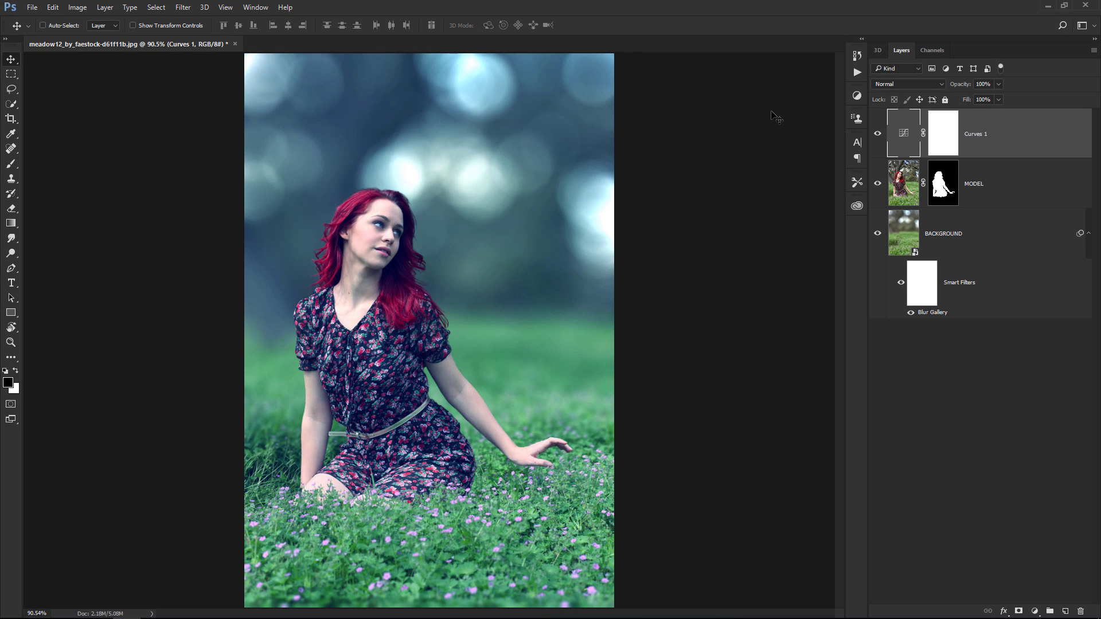
Step: Add a Selective Color adjustment layer above Curves 1, setting Reds to Cyan -23, Magenta +100 and Yellow +100
left_click(1034, 604)
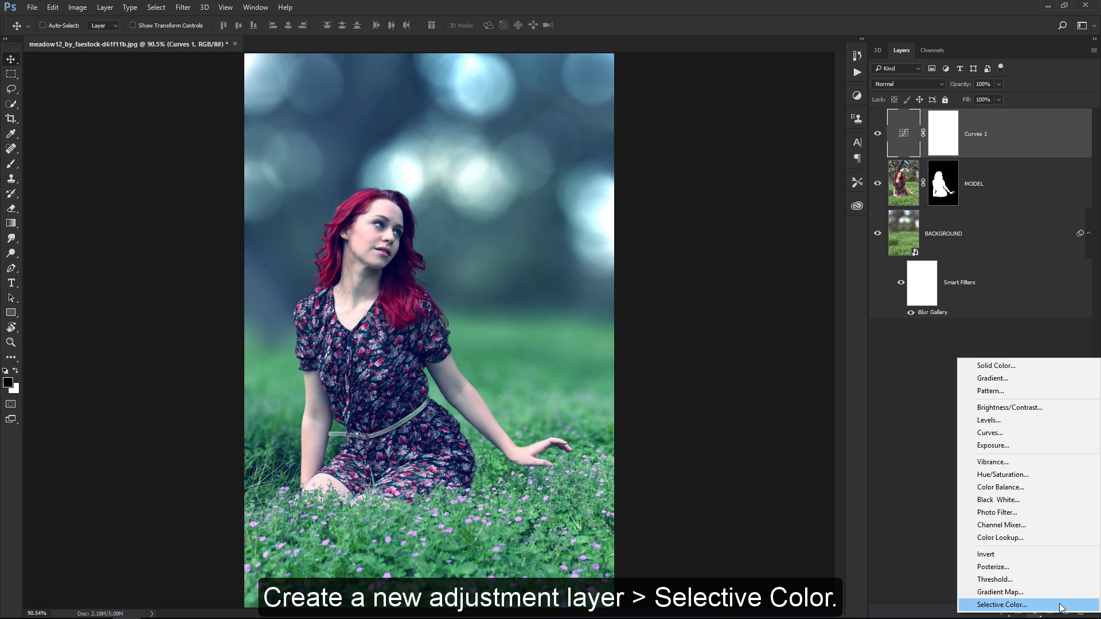
left_click(1061, 606)
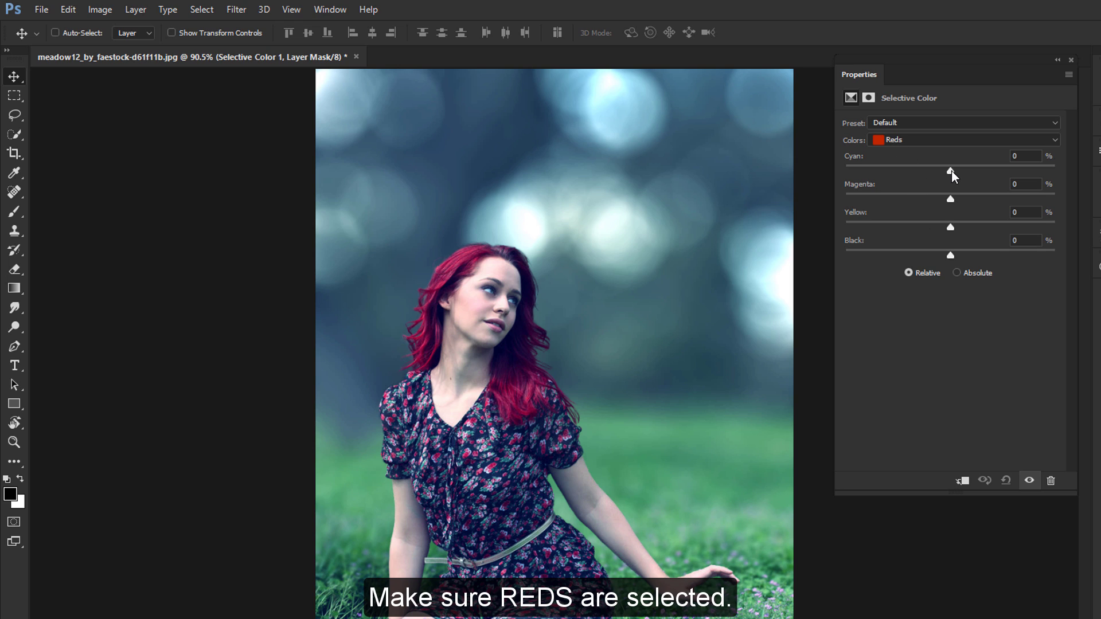
left_click_drag(951, 171, 929, 167)
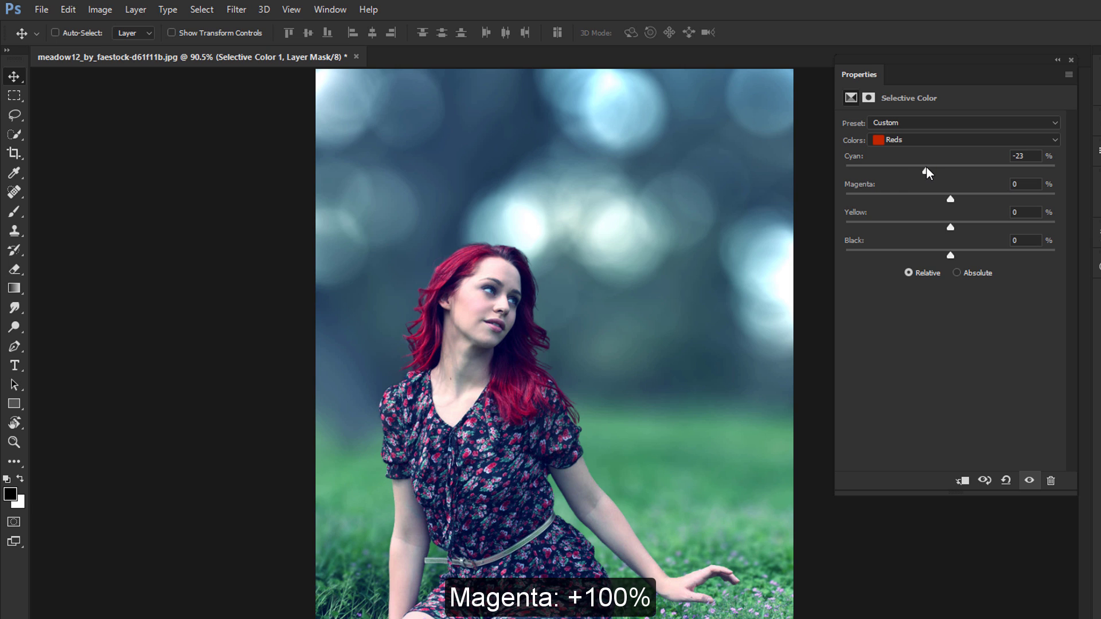
left_click_drag(951, 199, 954, 199)
left_click_drag(1052, 201, 1062, 203)
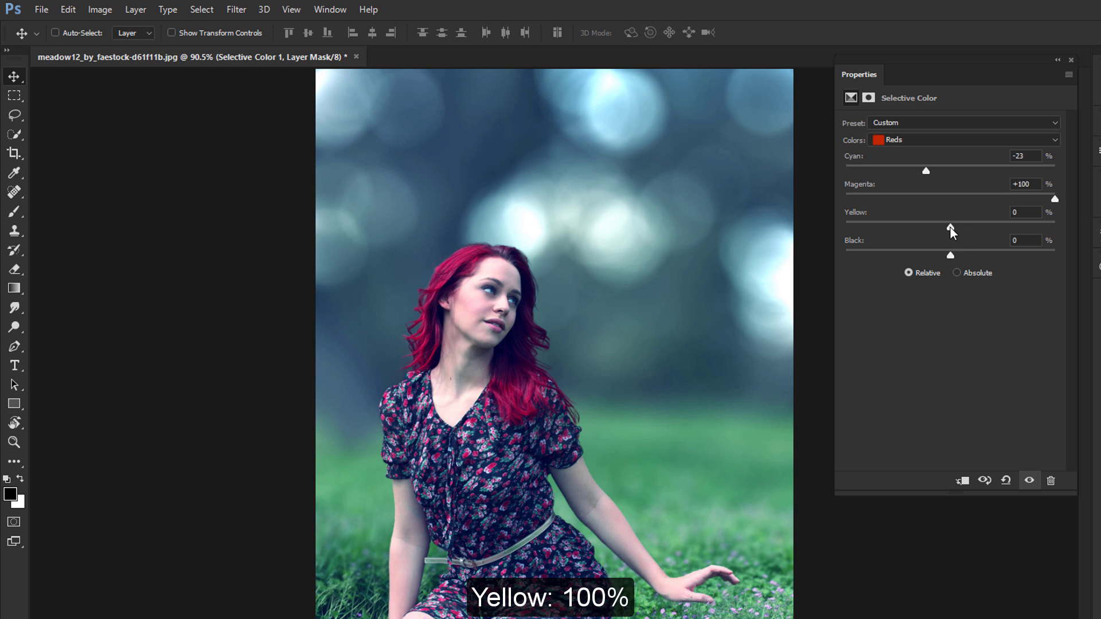
left_click_drag(1049, 225, 1060, 226)
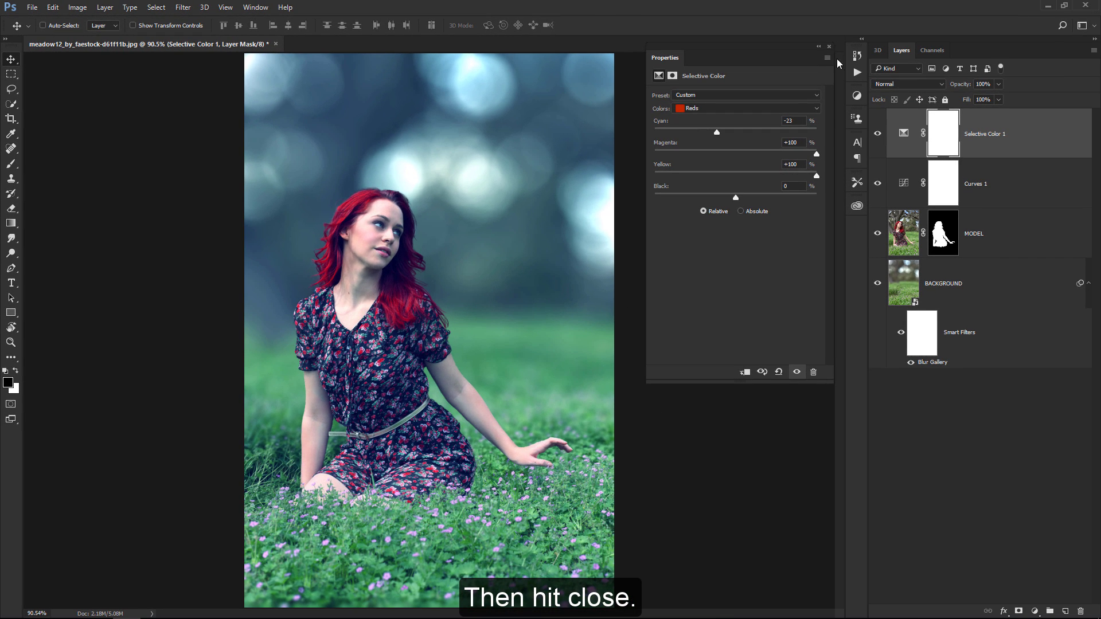
left_click(829, 47)
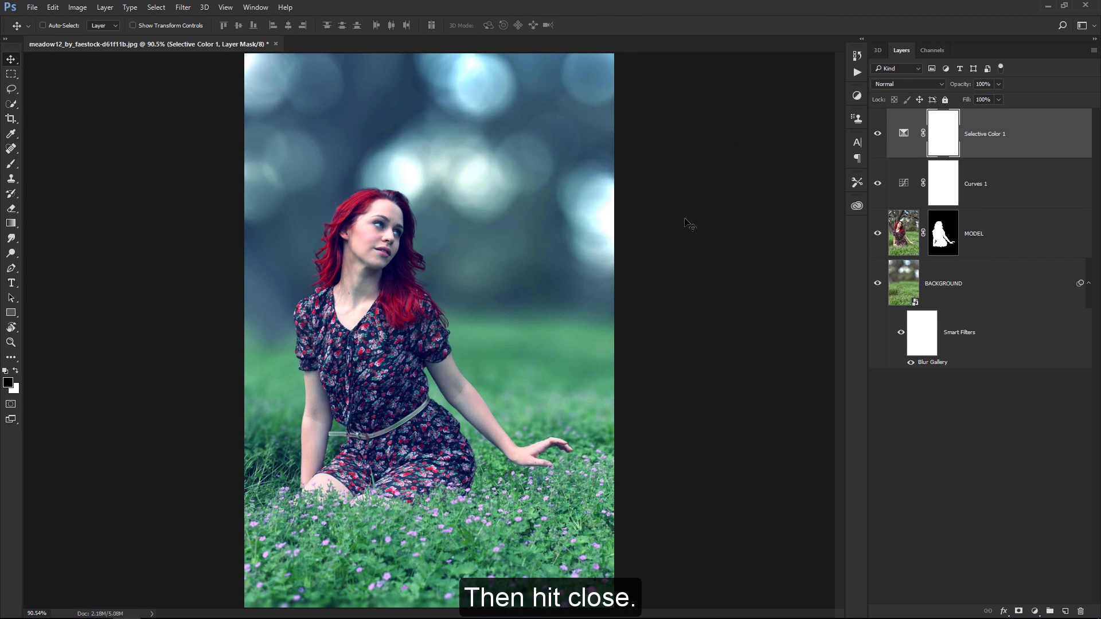
Step: Paint black over the model's face on the Selective Color 1 mask, using a soft brush in Normal mode
key("z")
left_click_drag(358, 240, 388, 241)
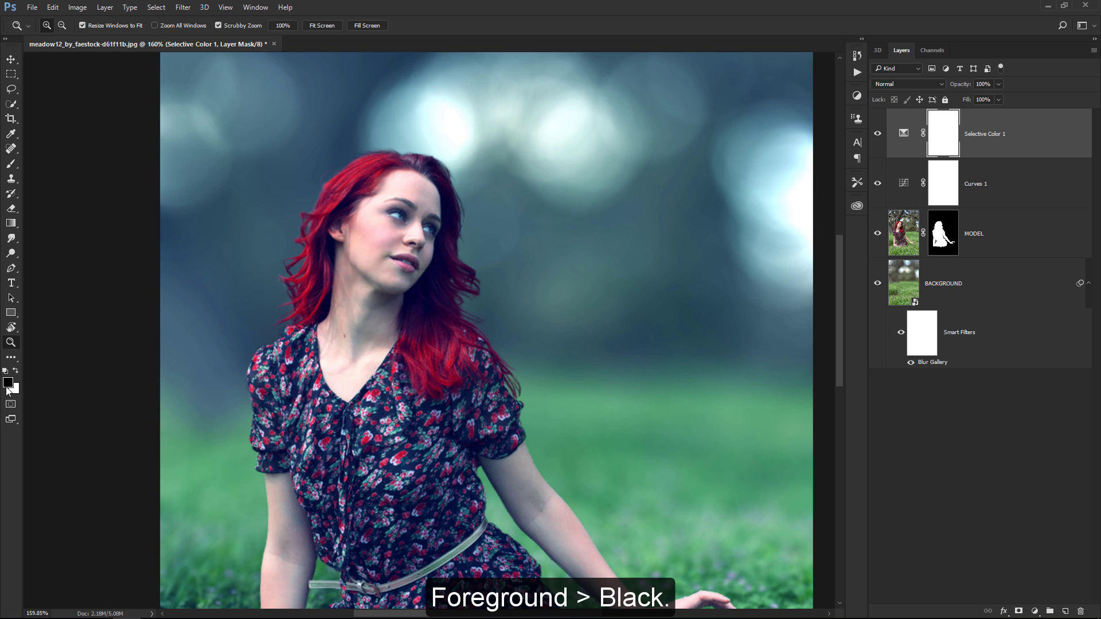
left_click(11, 164)
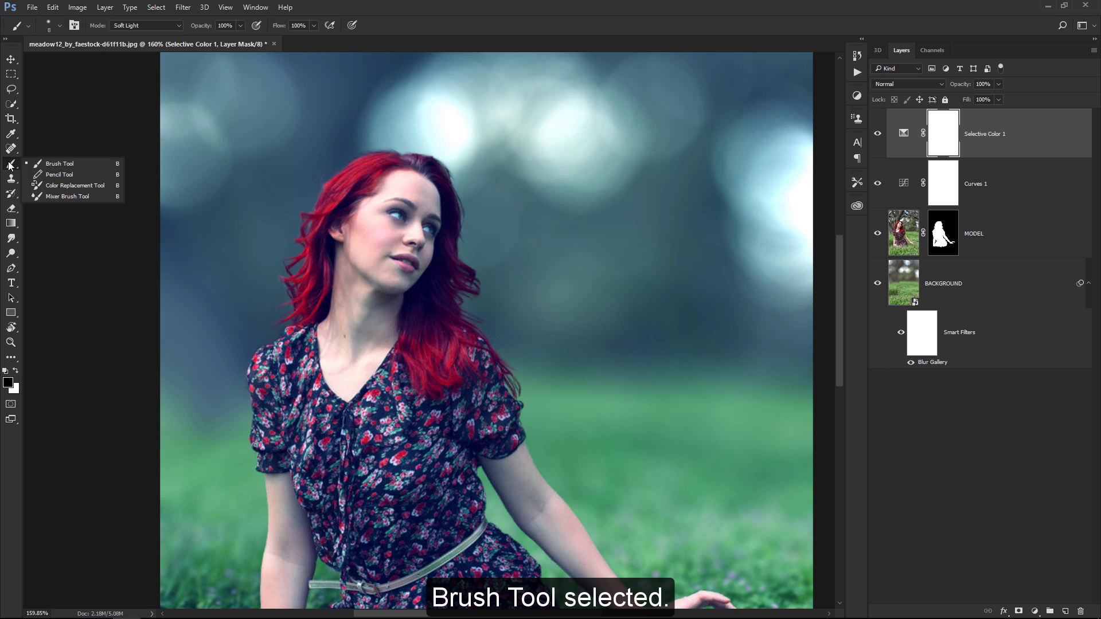
left_click(81, 165)
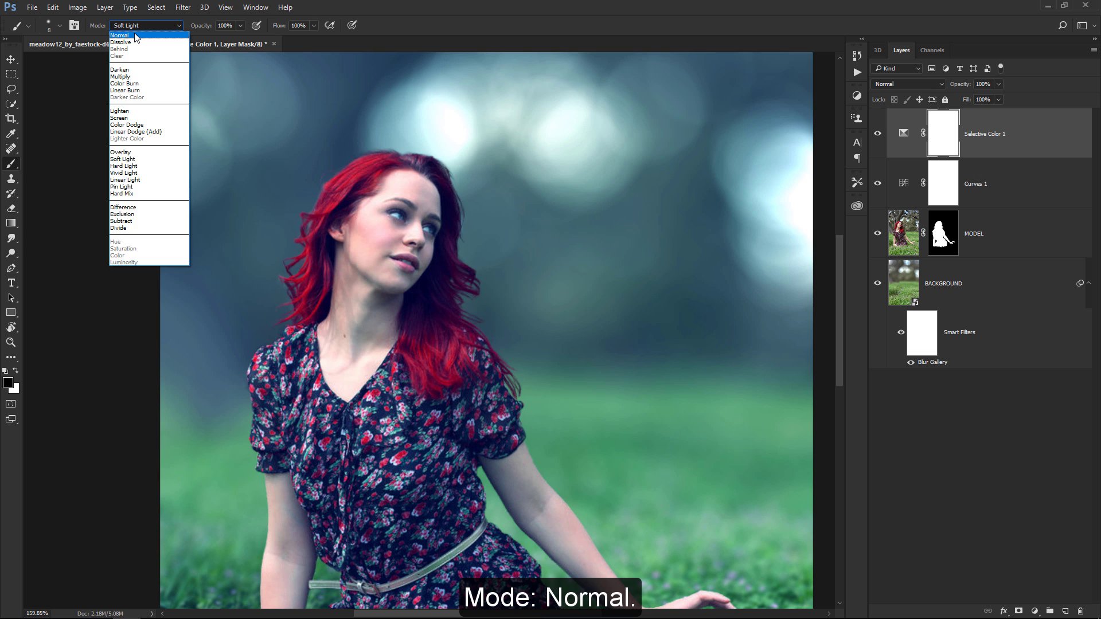
left_click(135, 35)
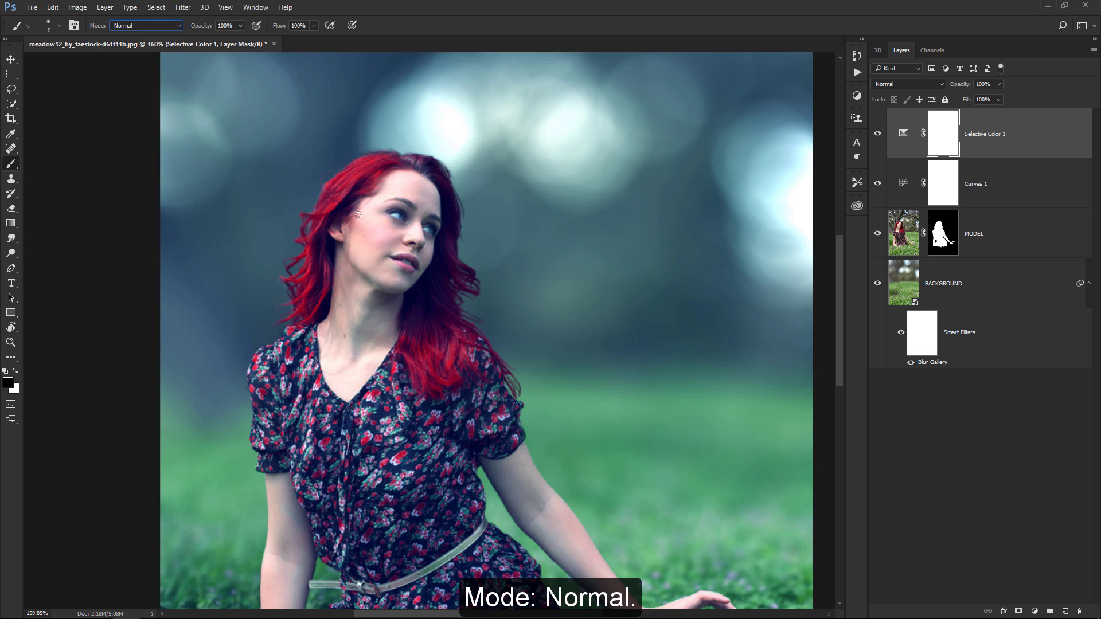
key("bracketright")
key("bracketright")
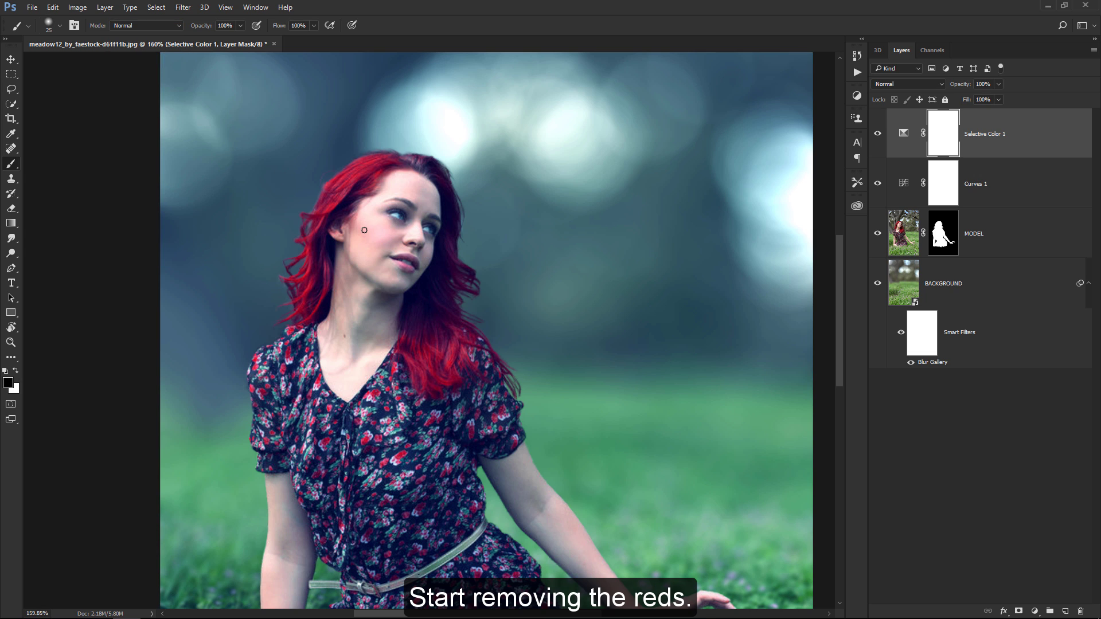
key("bracketright")
mouse_move(391, 282)
left_mouse_down()
mouse_move(348, 234)
mouse_move(423, 193)
left_mouse_up()
Step: Mask out the remaining skin on the face and neck with a brush of size 15, and fit the image on screen
key("bracketleft")
key("bracketleft")
key("bracketleft")
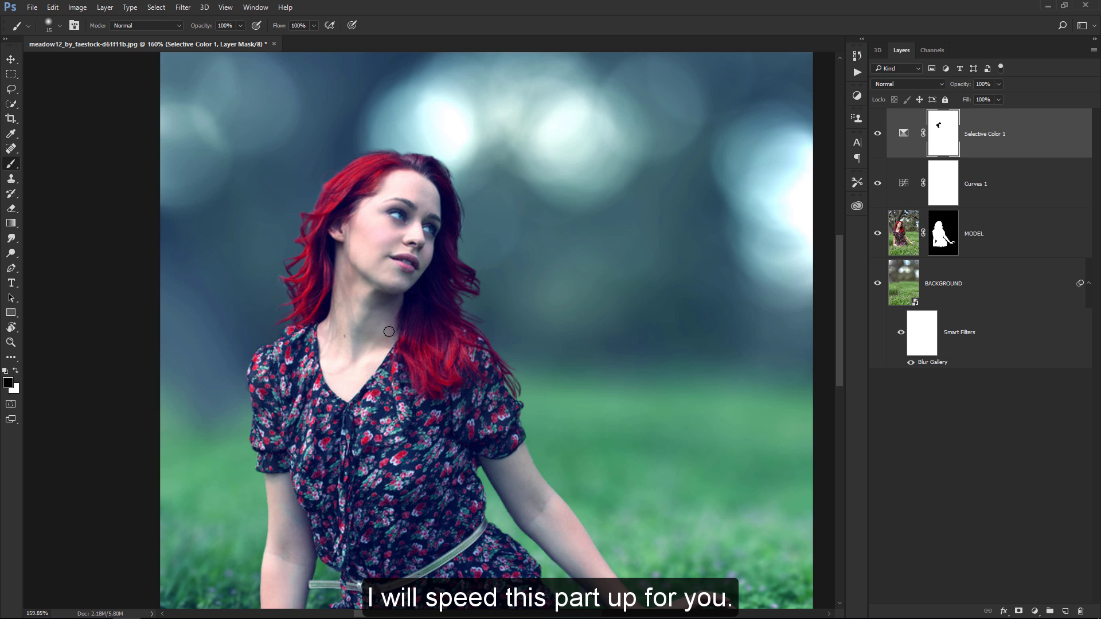
mouse_move(414, 261)
left_mouse_down()
mouse_move(411, 190)
mouse_move(432, 196)
mouse_move(409, 199)
left_mouse_up()
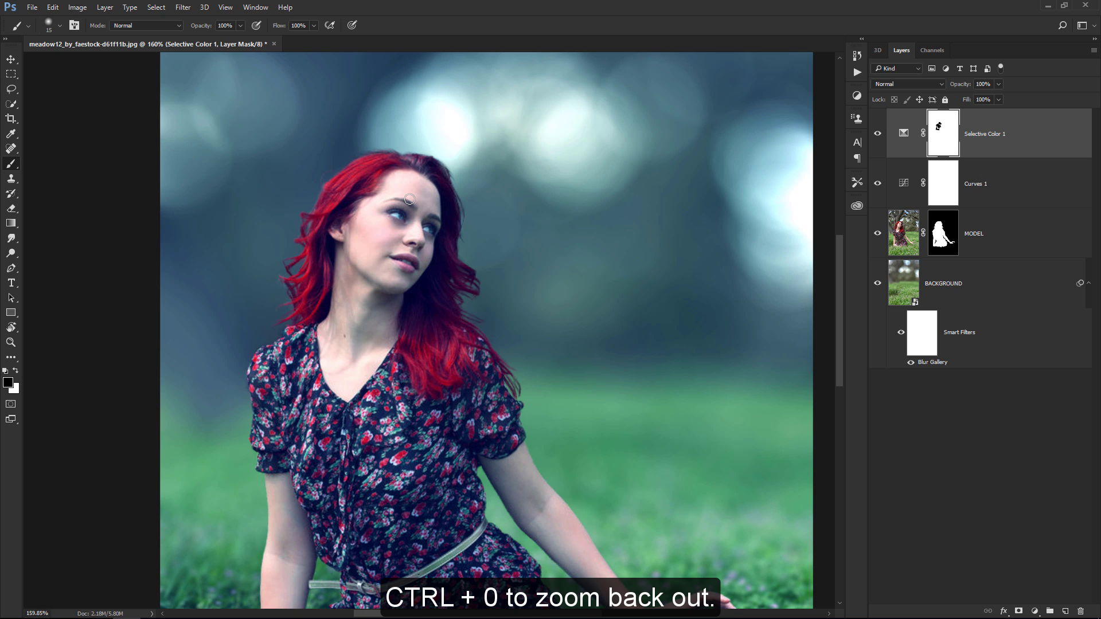
key("ctrl+0")
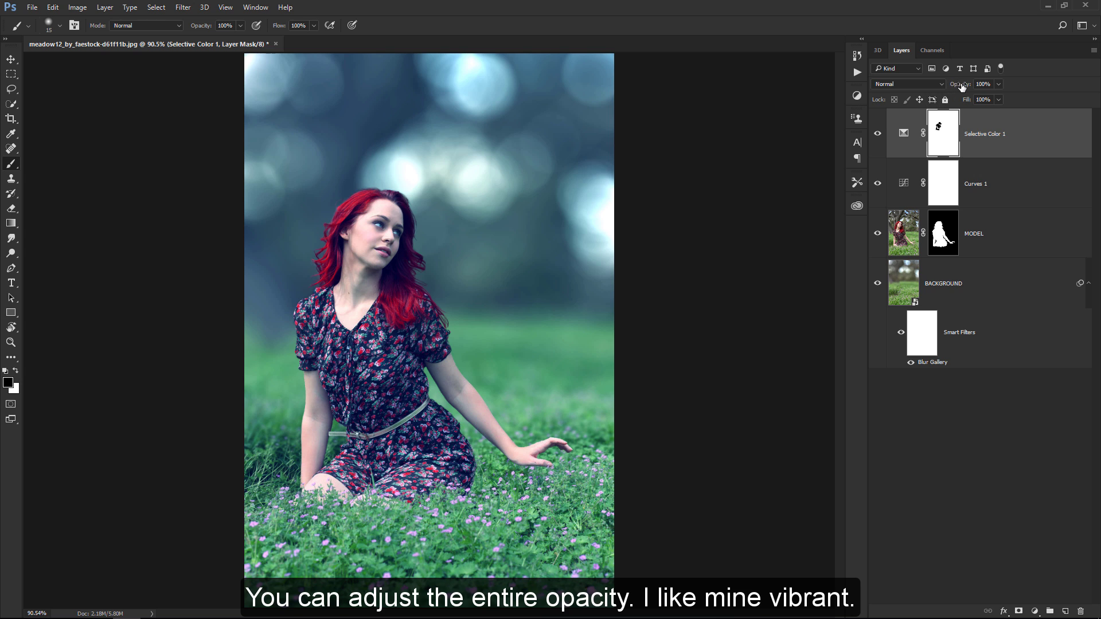
mouse_move(960, 85)
left_mouse_down()
mouse_move(592, 101)
mouse_move(911, 67)
left_mouse_up()
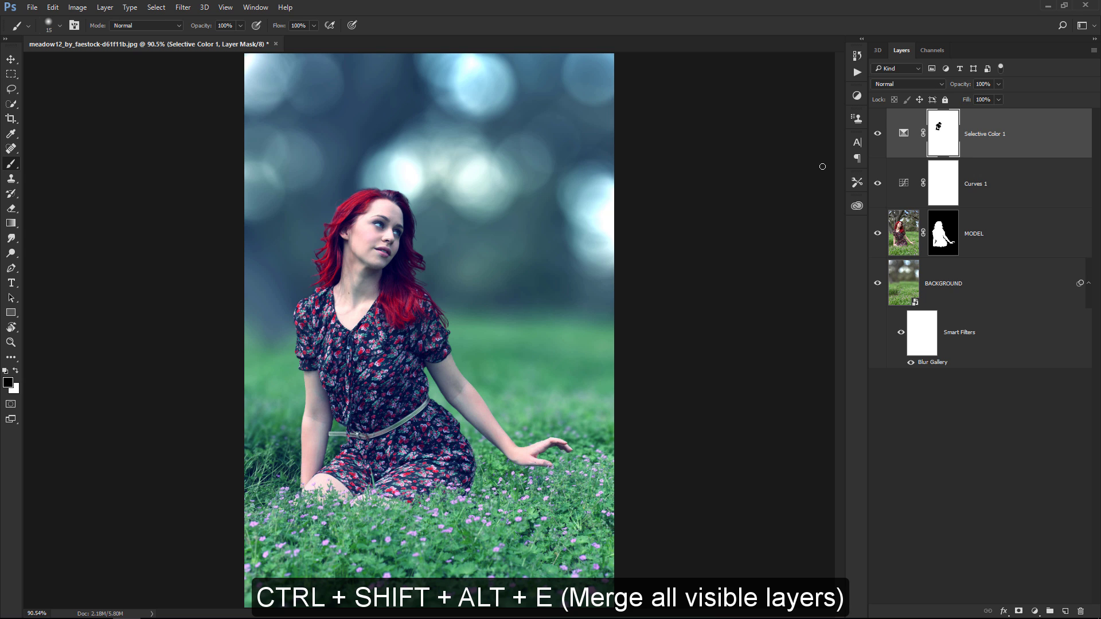
Step: Merge all visible layers into a new layer above Selective Color 1 and rename it MERGED
left_click(997, 133)
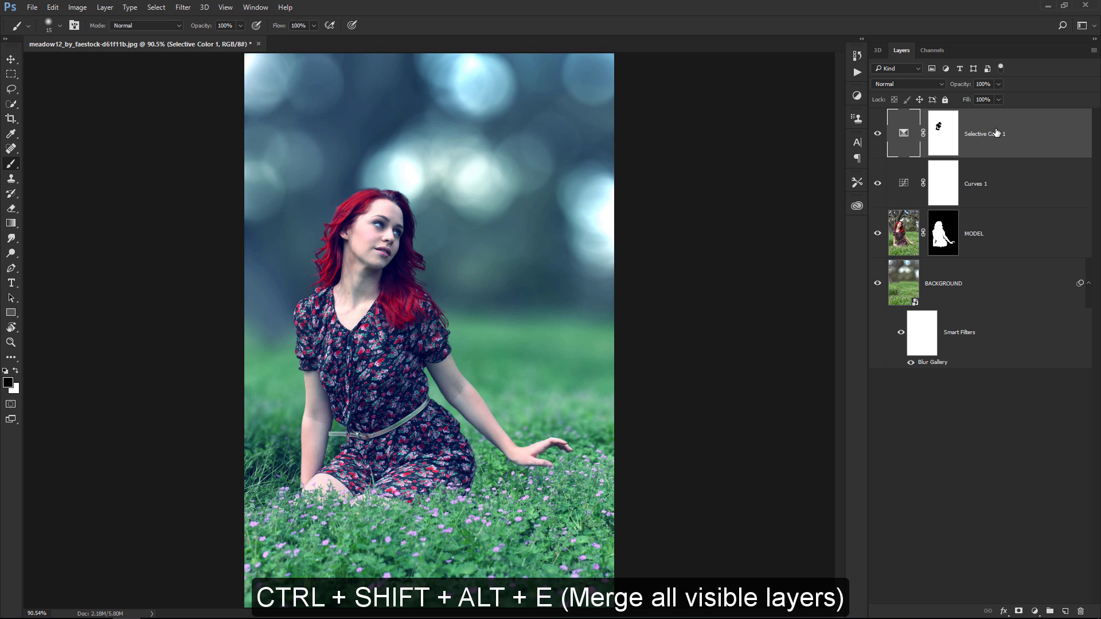
key("ctrl+shift+alt+e")
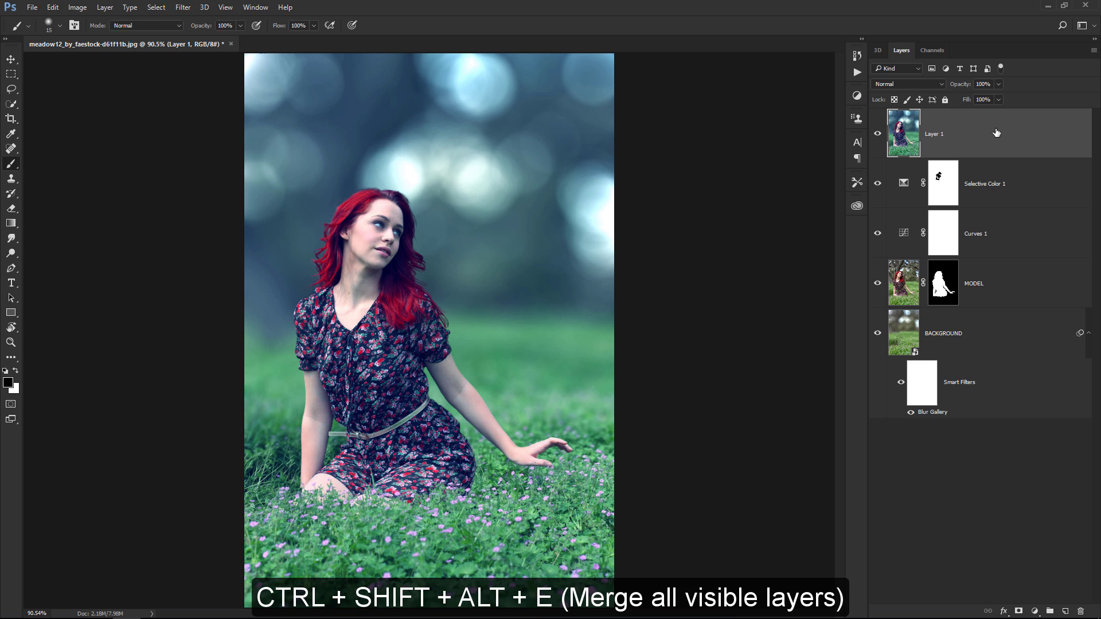
double_click(944, 134)
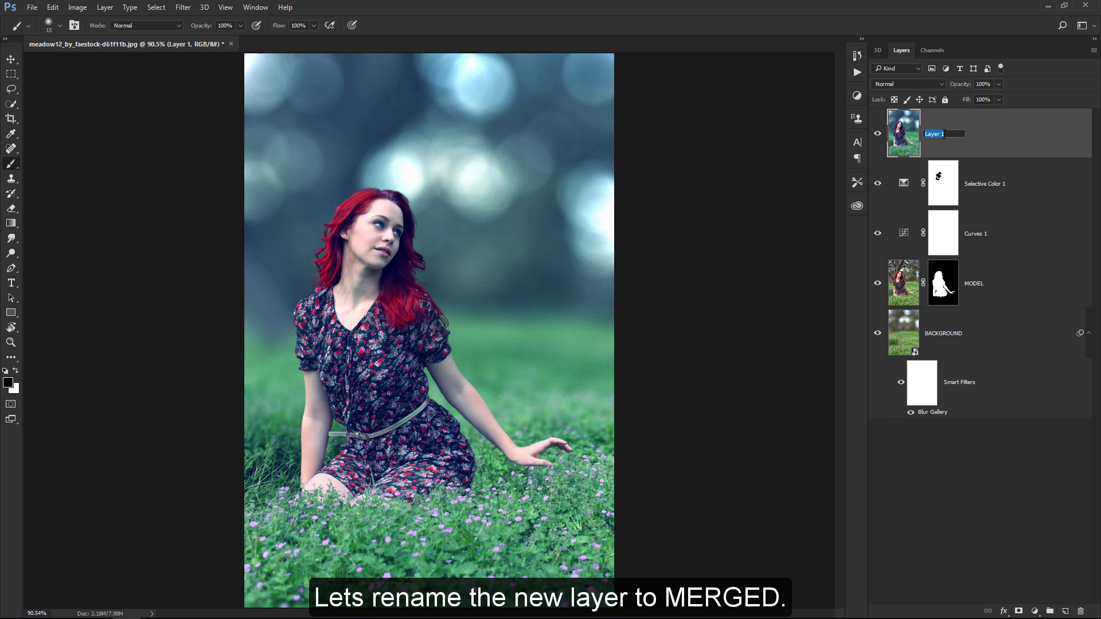
type("MERGED")
key("Return")
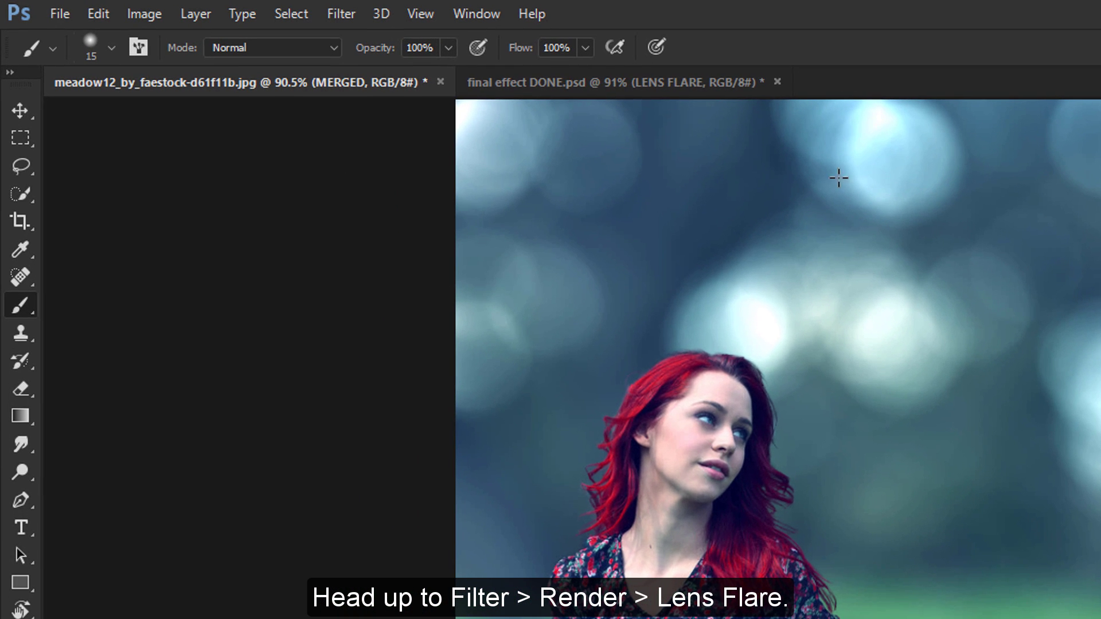
Step: Try a Lens Flare on the MERGED layer with the 105mm Prime type at 125% brightness, and undo it
left_click(343, 15)
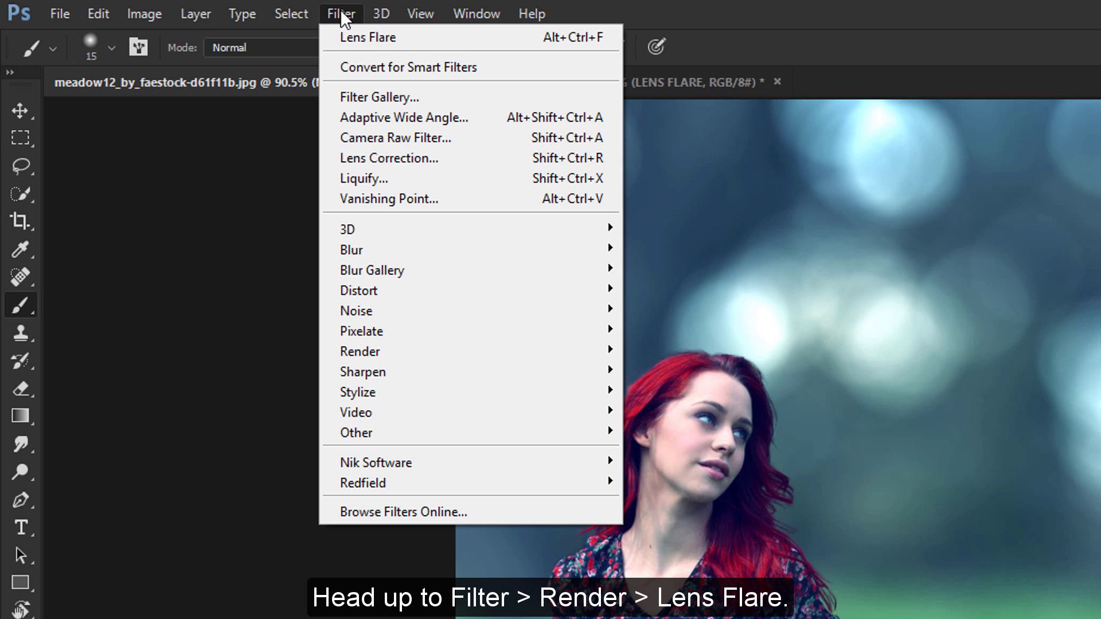
mouse_move(571, 352)
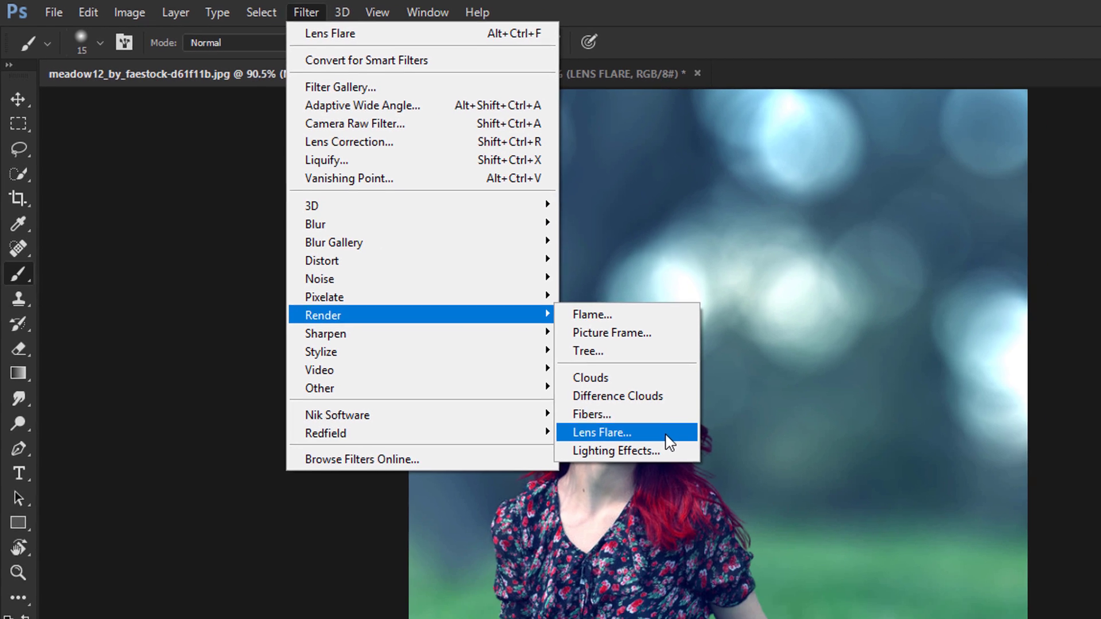
left_click(667, 436)
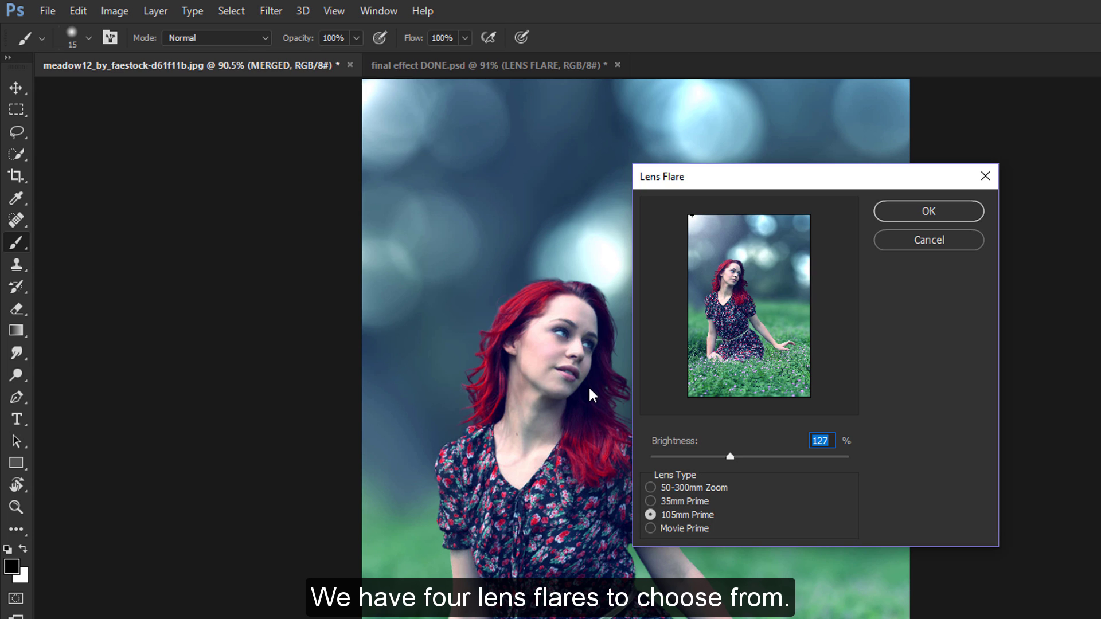
left_click(650, 488)
left_click(651, 502)
left_click(651, 515)
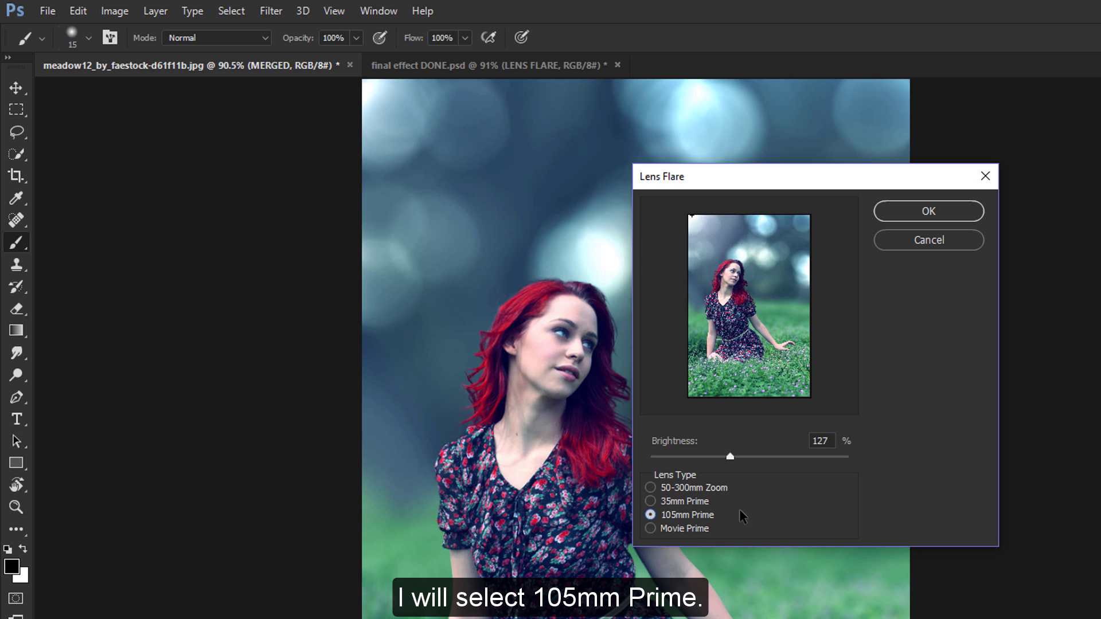
left_click_drag(834, 443, 798, 451)
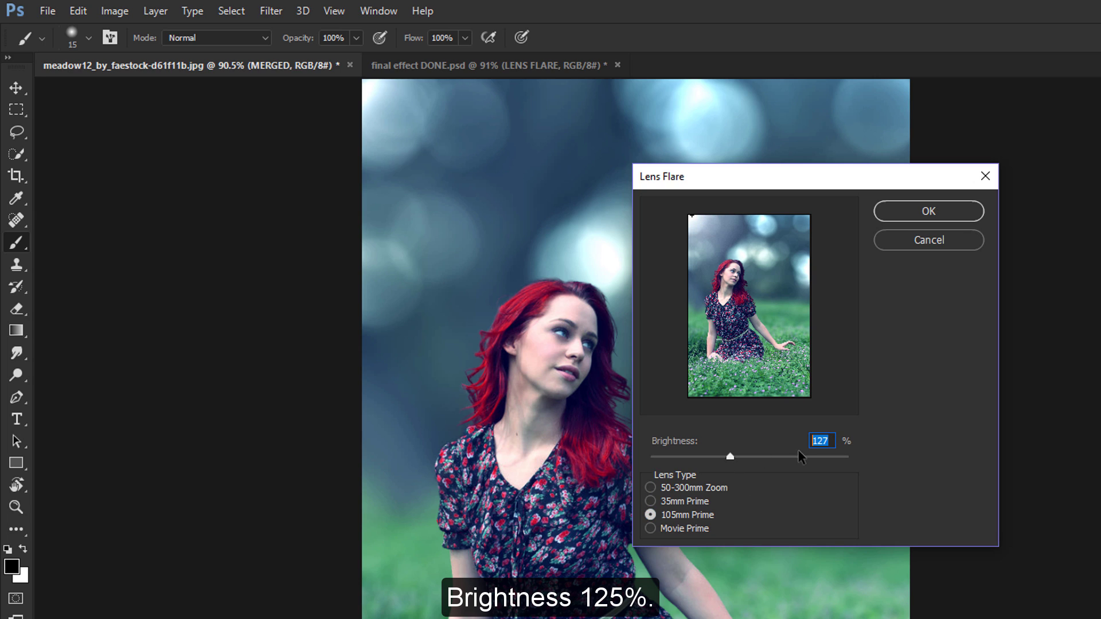
type("12")
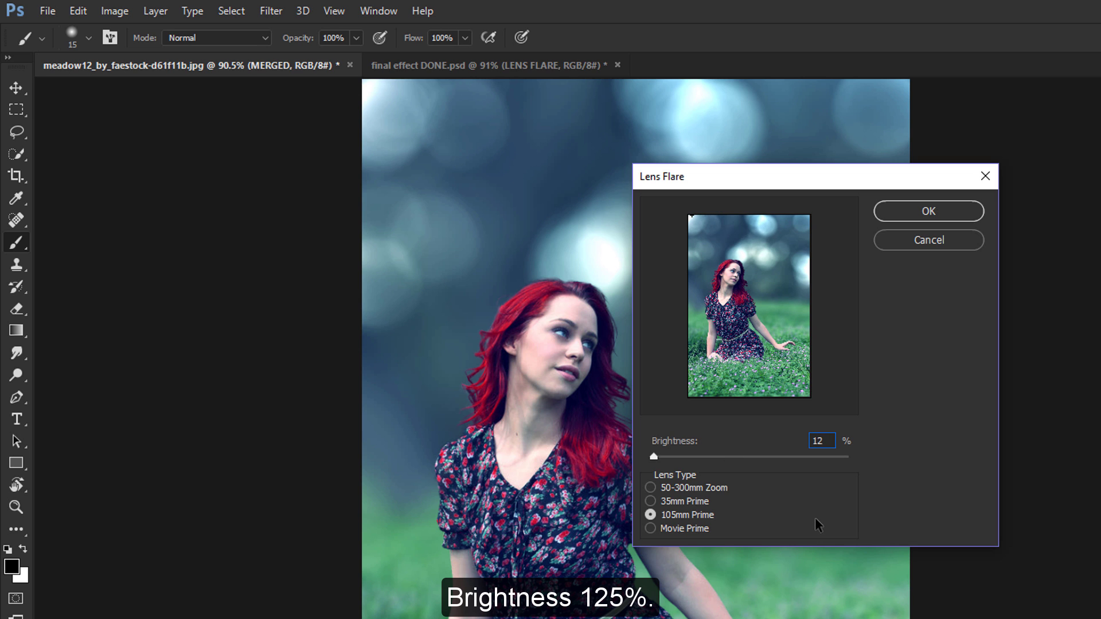
type("5")
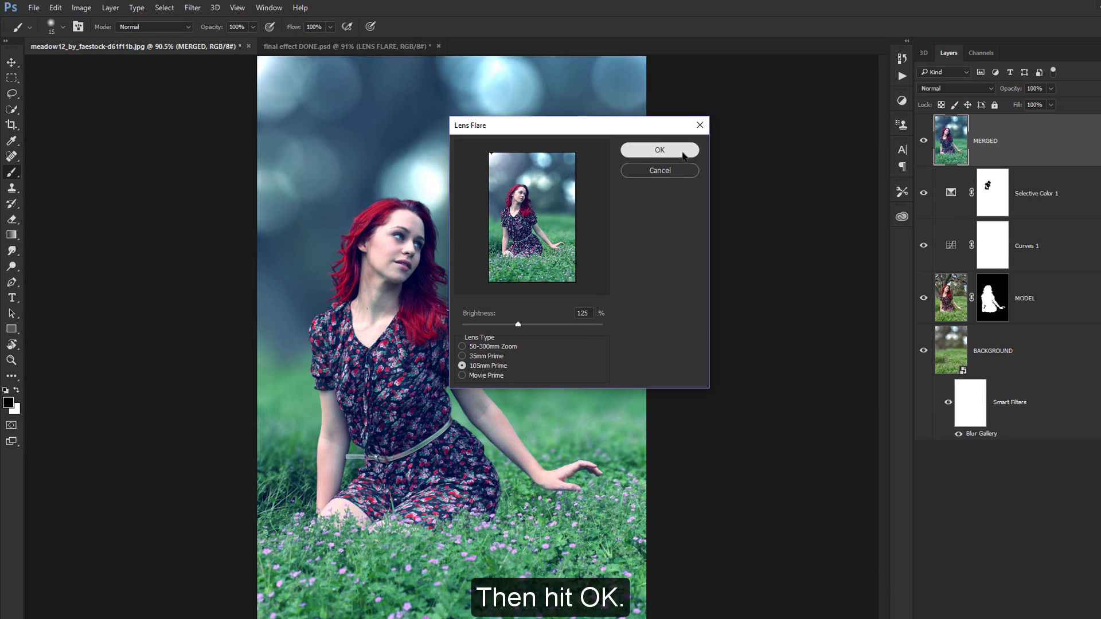
left_click(682, 153)
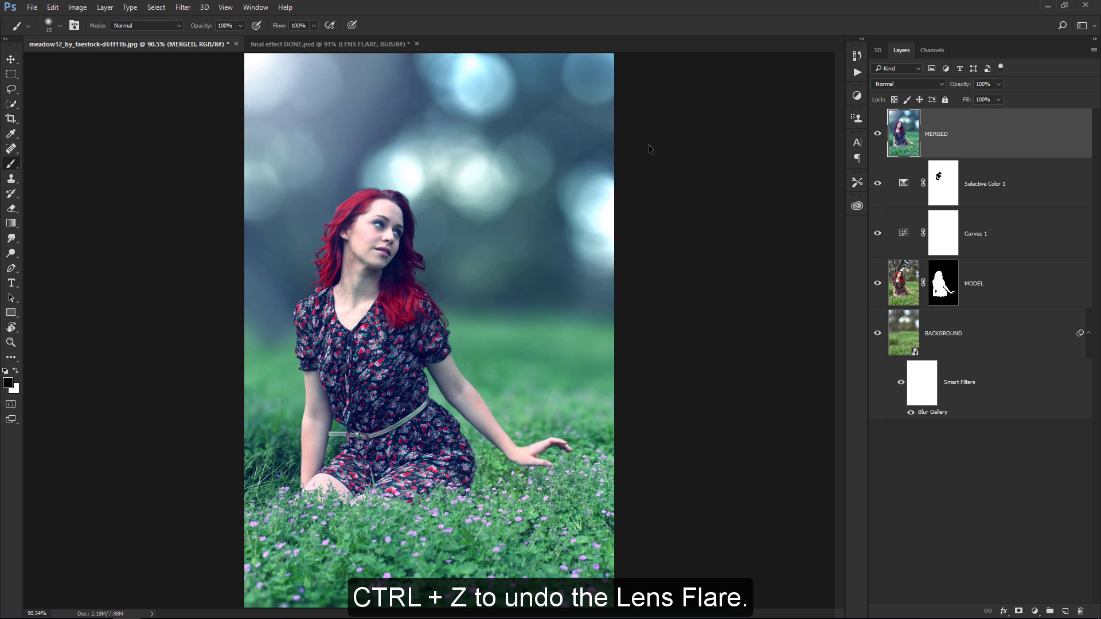
key("ctrl+z")
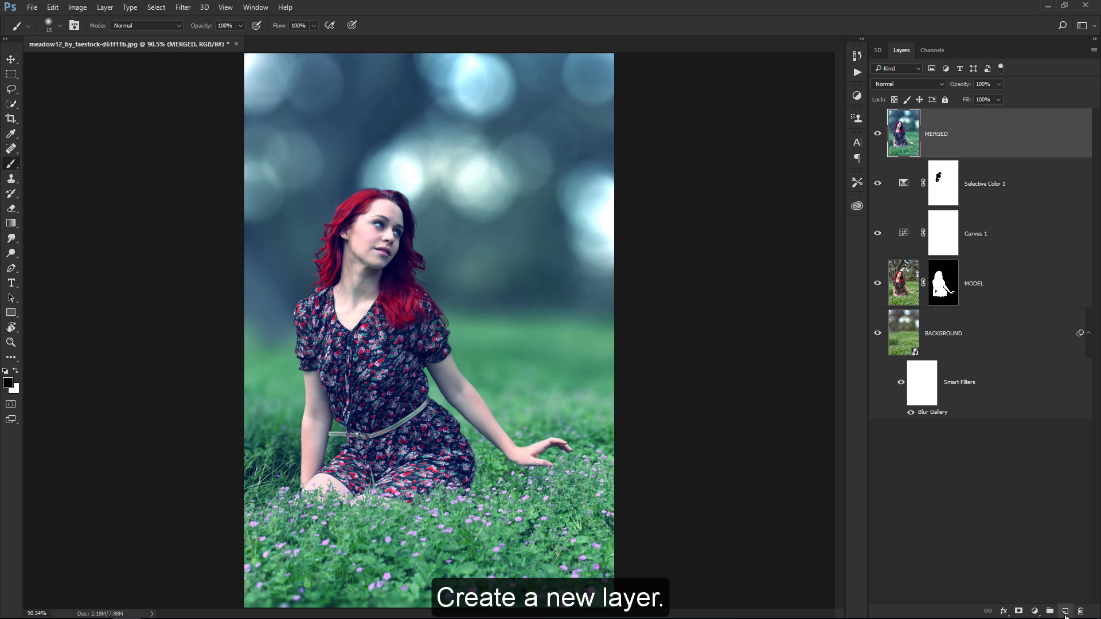
Step: Create a new layer above MERGED, rename it LENS FLARE, and fill it with the black foreground color
left_click(1065, 611)
double_click(935, 134)
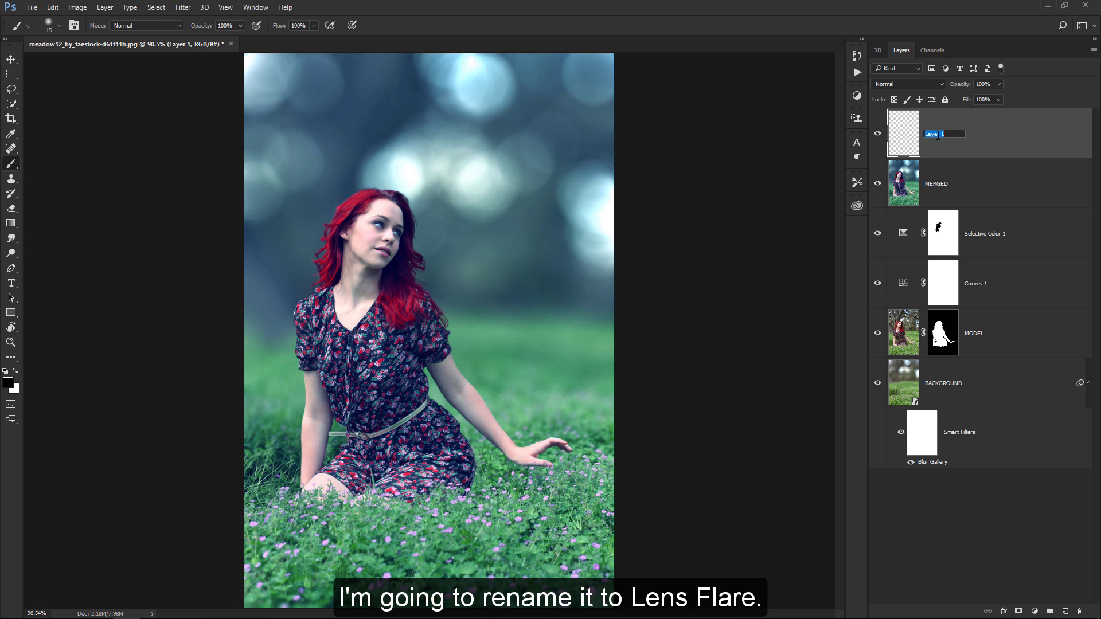
type("LENS FLARE")
key("Return")
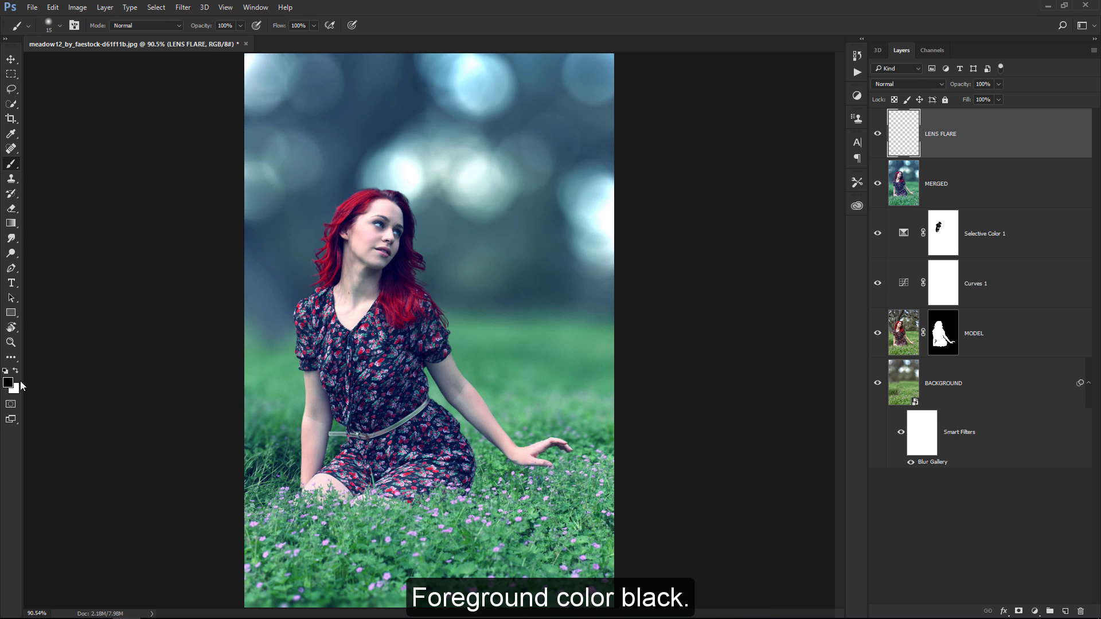
key("alt+BackSpace")
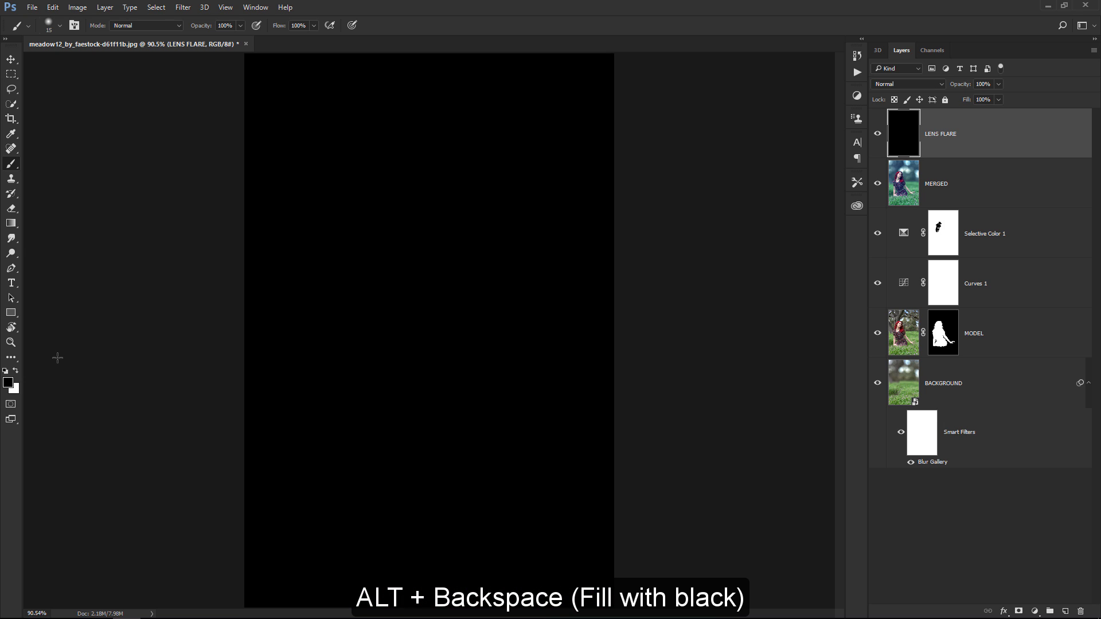
Step: Reapply the last Lens Flare filter to the LENS FLARE layer and set the layer's blending mode to Screen
left_click(183, 8)
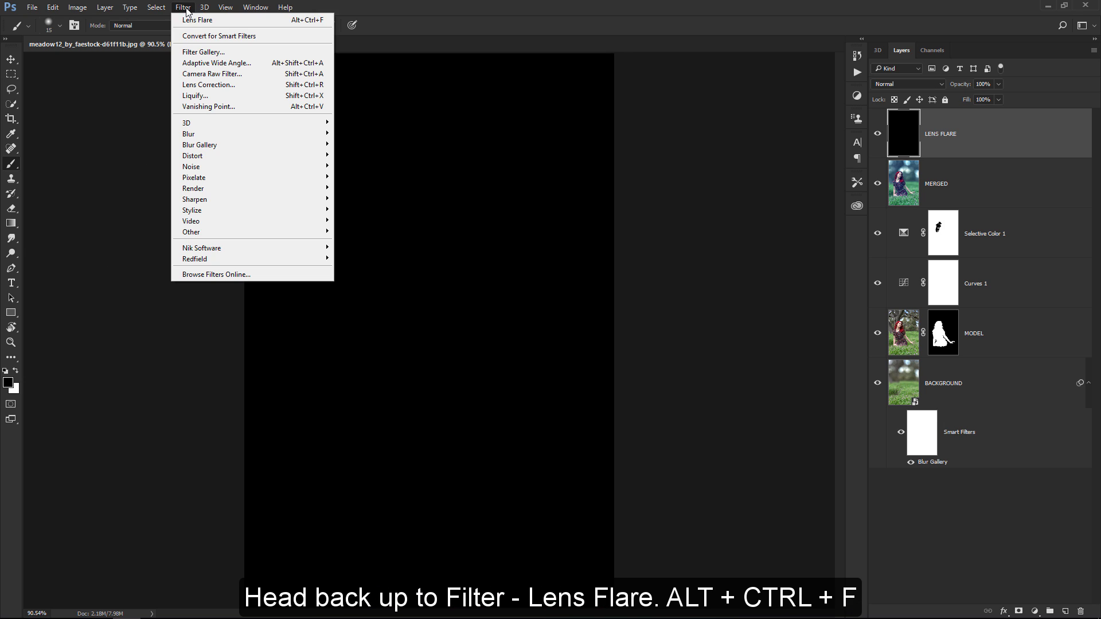
left_click(240, 22)
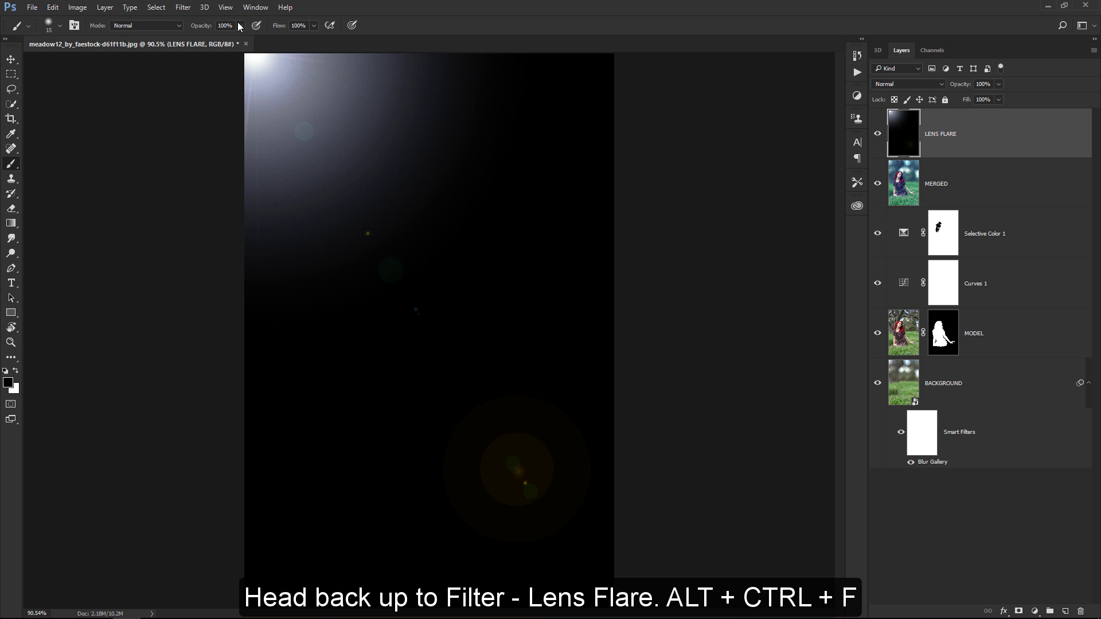
left_click(908, 84)
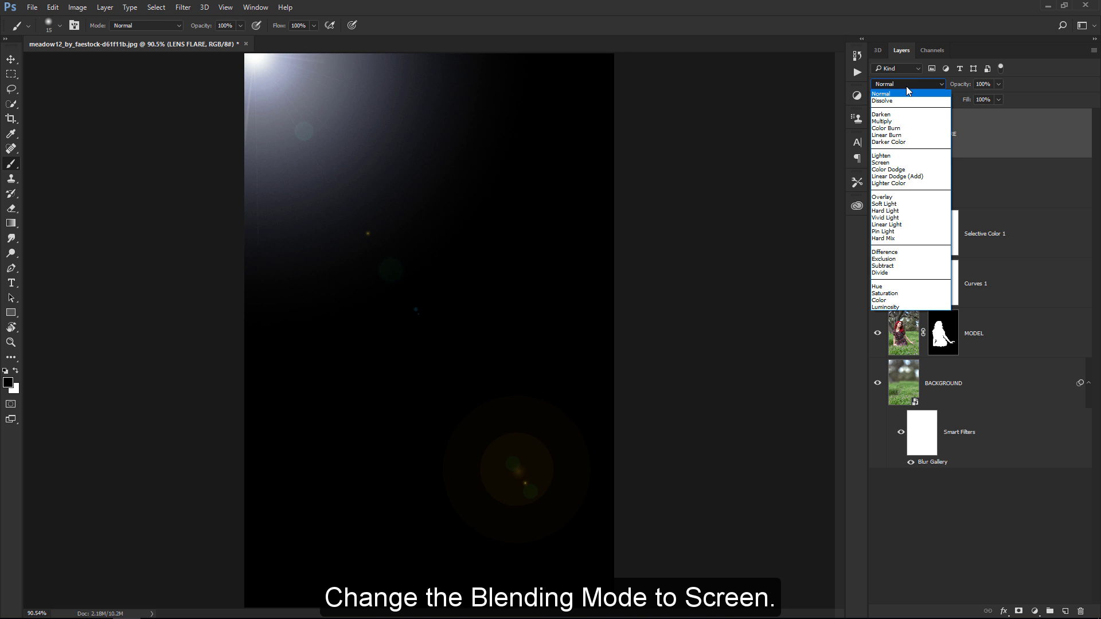
left_click(906, 163)
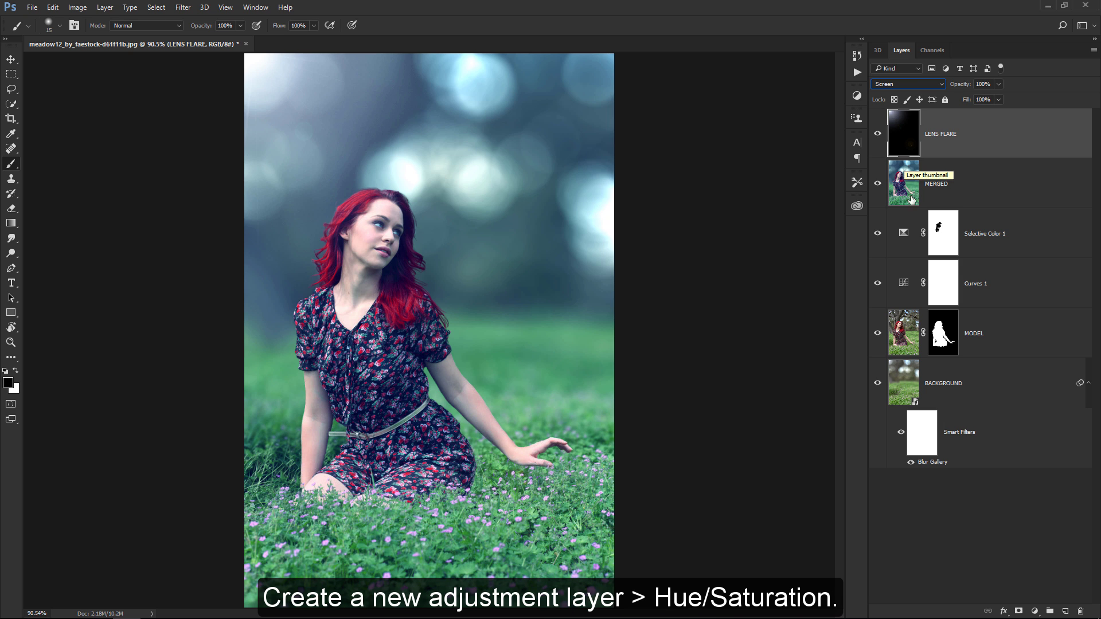
Step: Add a Hue/Saturation adjustment clipped to the LENS FLARE layer, with Hue +64, Saturation +65 and Lightness -5
left_click(1034, 612)
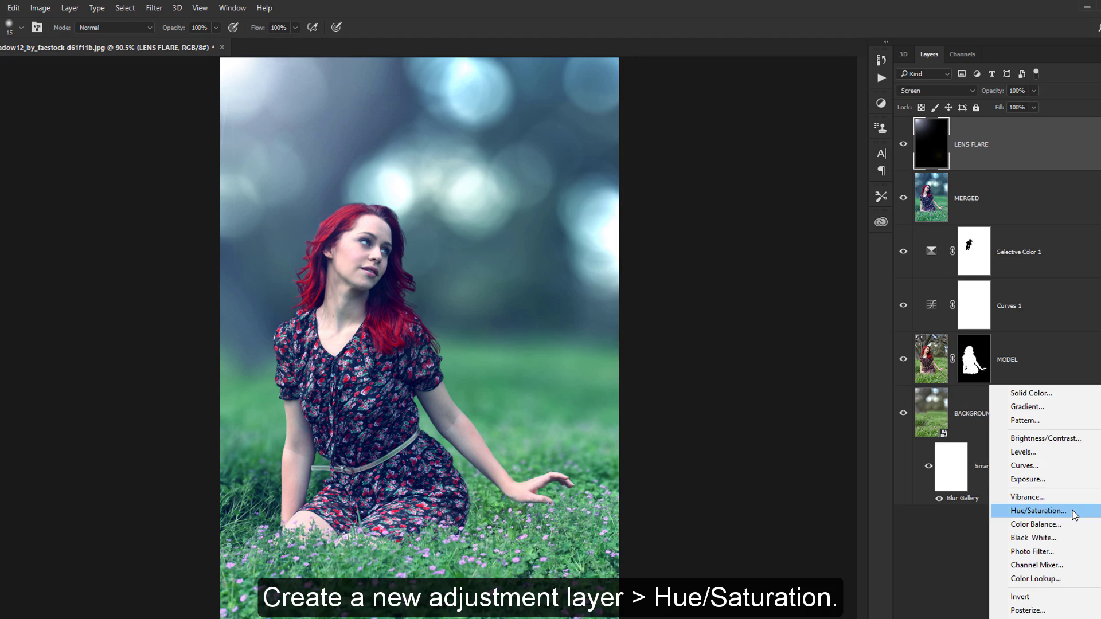
left_click(1034, 474)
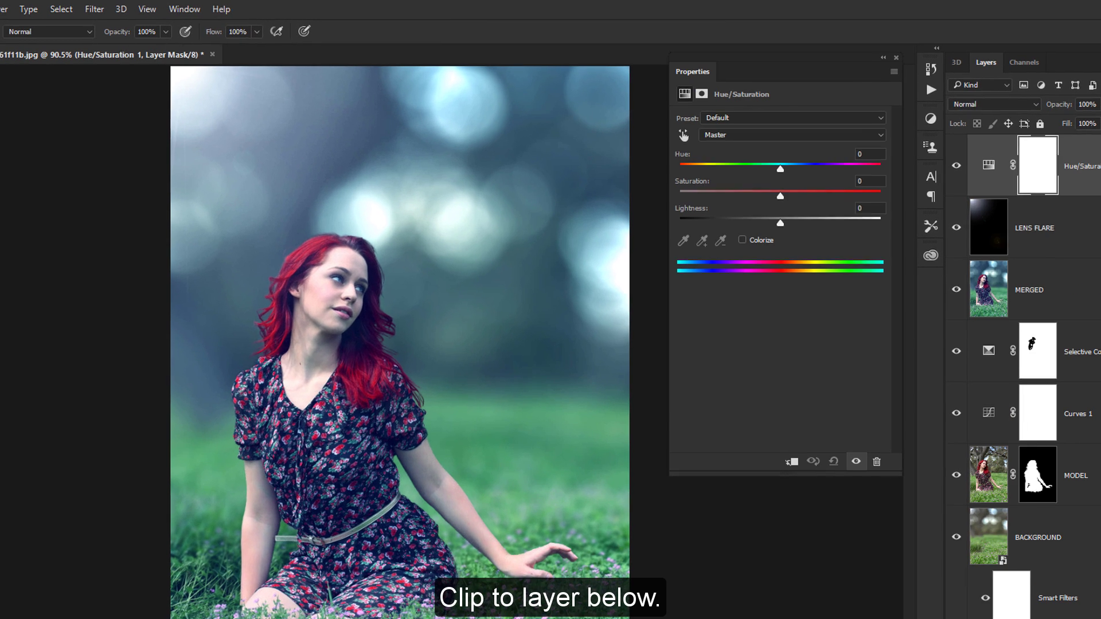
left_click(794, 463)
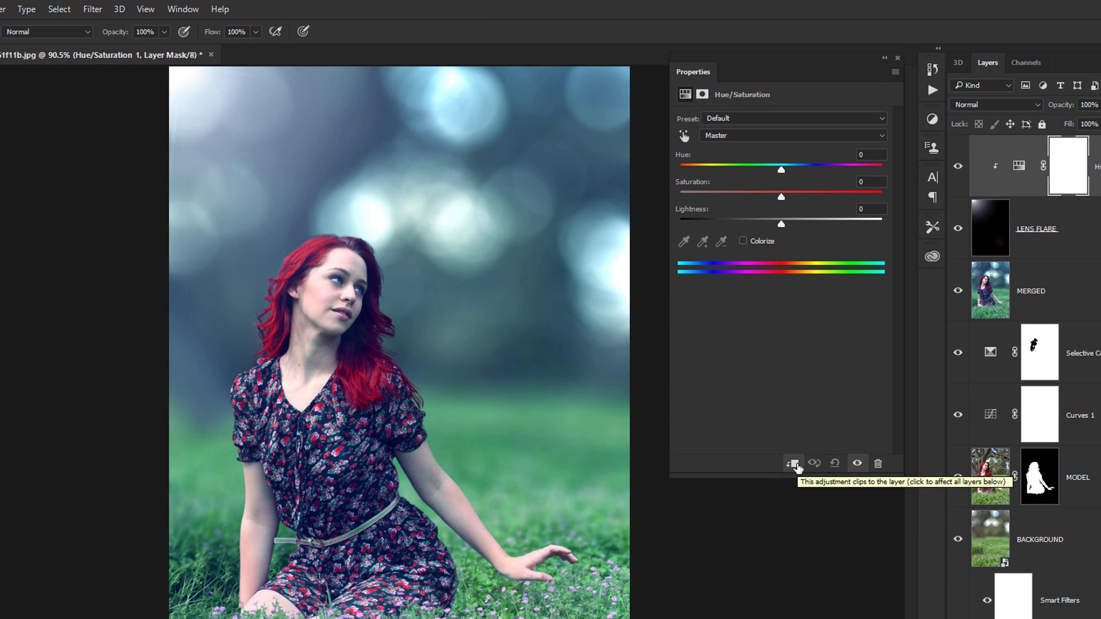
left_click_drag(782, 171, 835, 171)
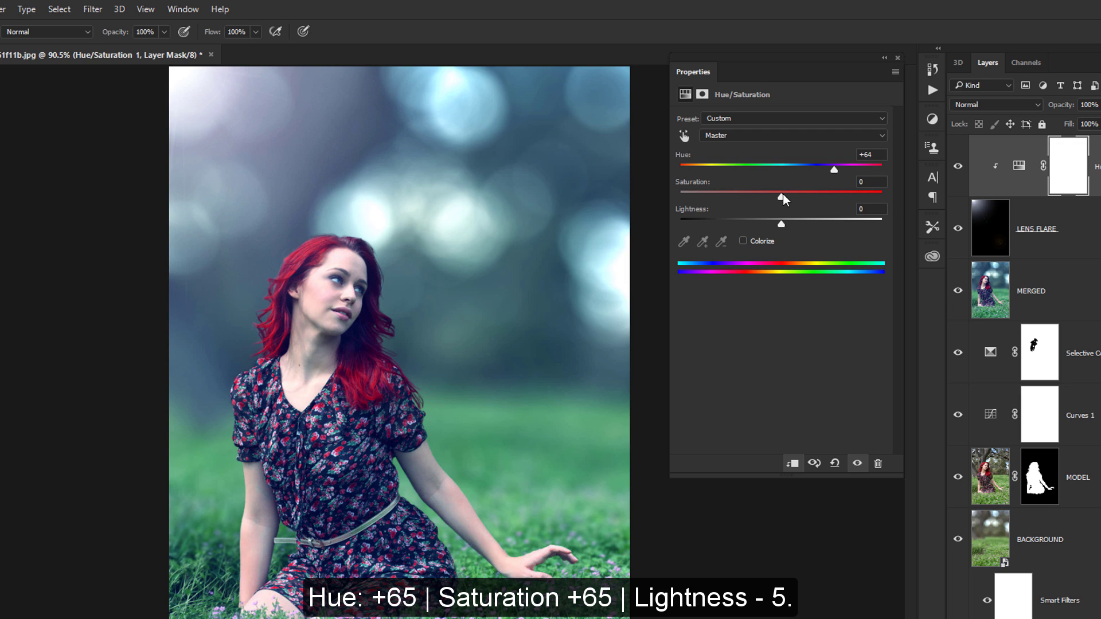
left_click_drag(783, 198, 801, 199)
mouse_move(785, 223)
left_mouse_down()
mouse_move(797, 222)
mouse_move(775, 219)
left_mouse_up()
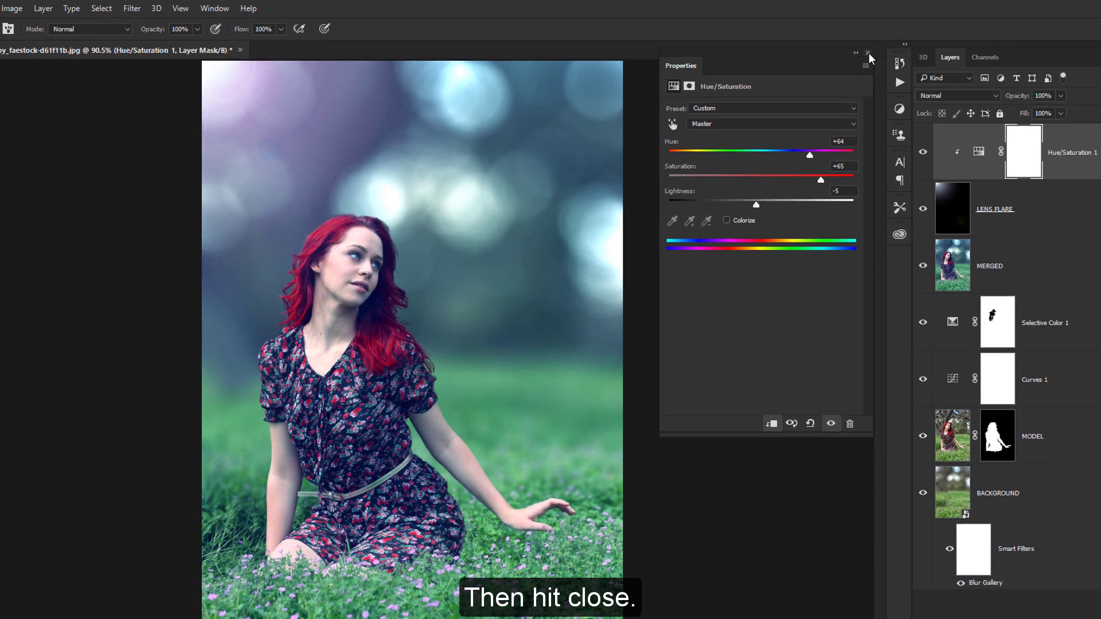
left_click(898, 58)
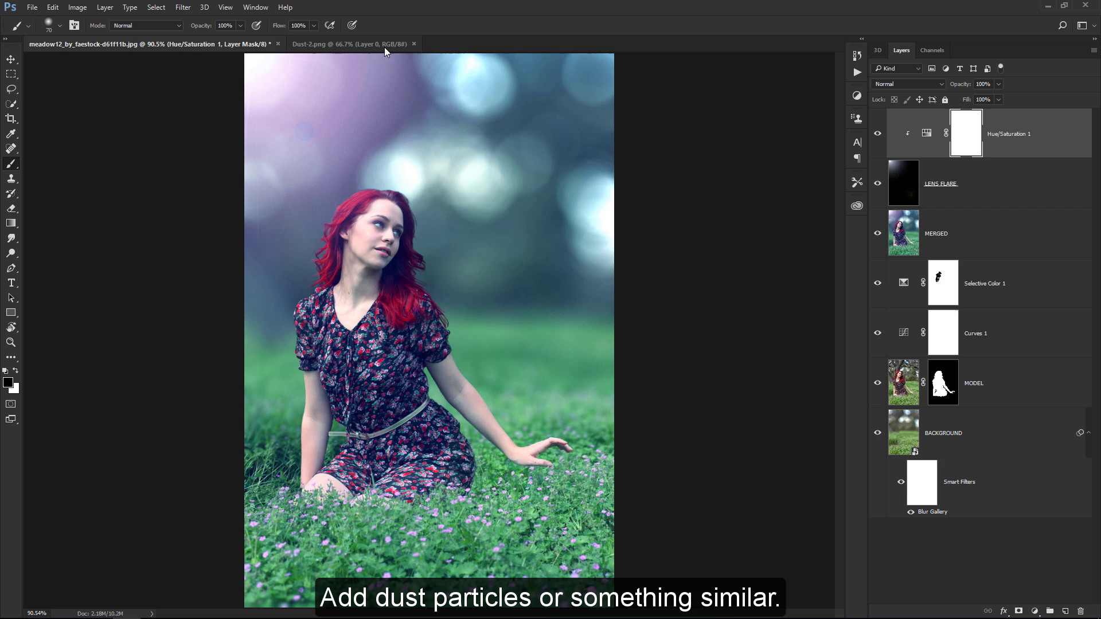
Step: Bring the dust particles from Dust-2.png into the portrait, then duplicate the dust layer and move the copy toward the image's lower left
left_click(383, 46)
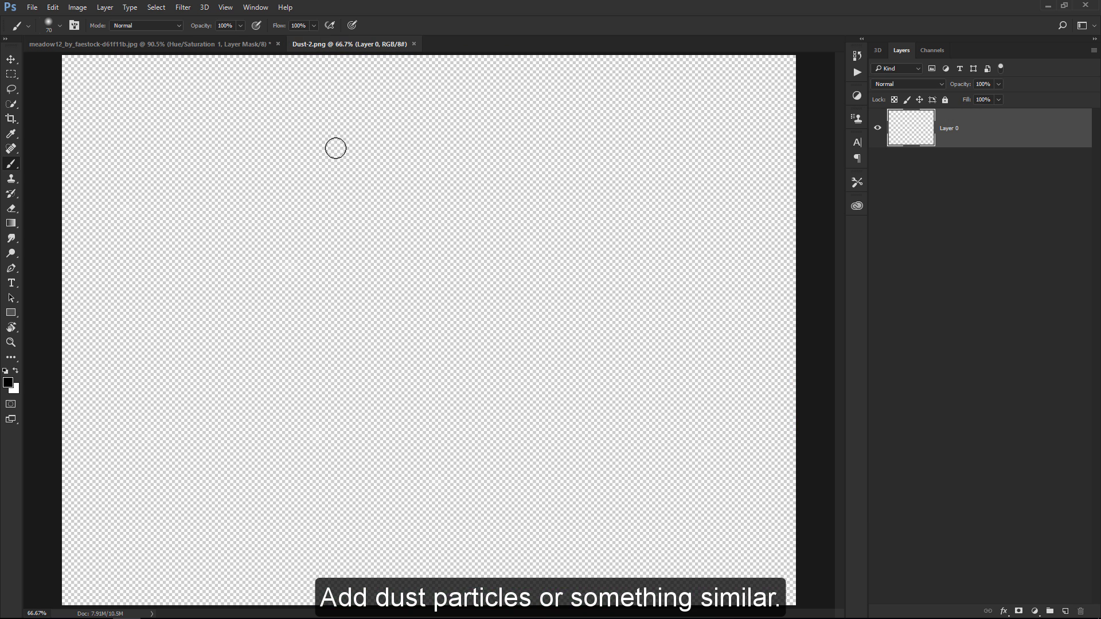
key("v")
mouse_move(332, 182)
left_mouse_down()
mouse_move(246, 54)
mouse_move(232, 55)
mouse_move(429, 265)
mouse_move(467, 284)
mouse_move(370, 247)
mouse_move(356, 369)
mouse_move(491, 357)
left_mouse_up()
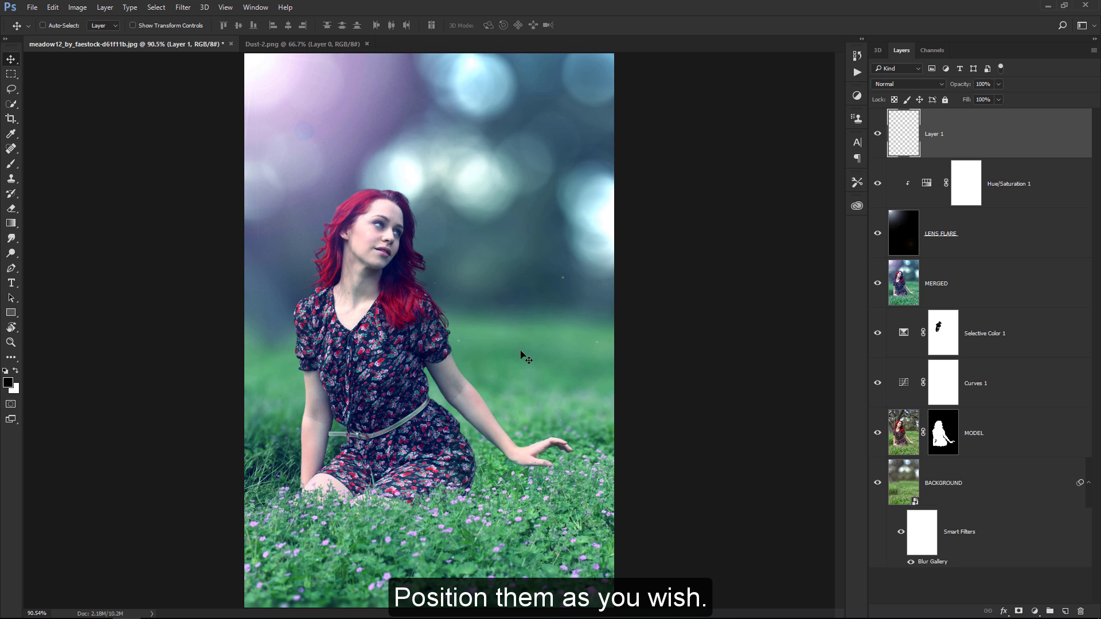
key("ctrl+j")
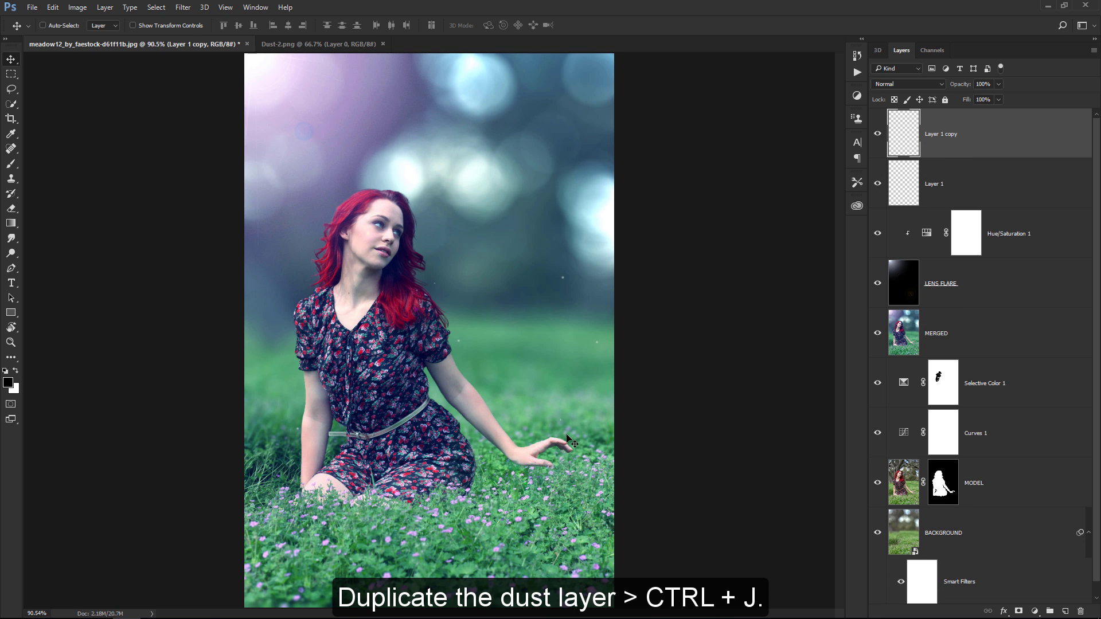
left_click_drag(568, 440, 192, 492)
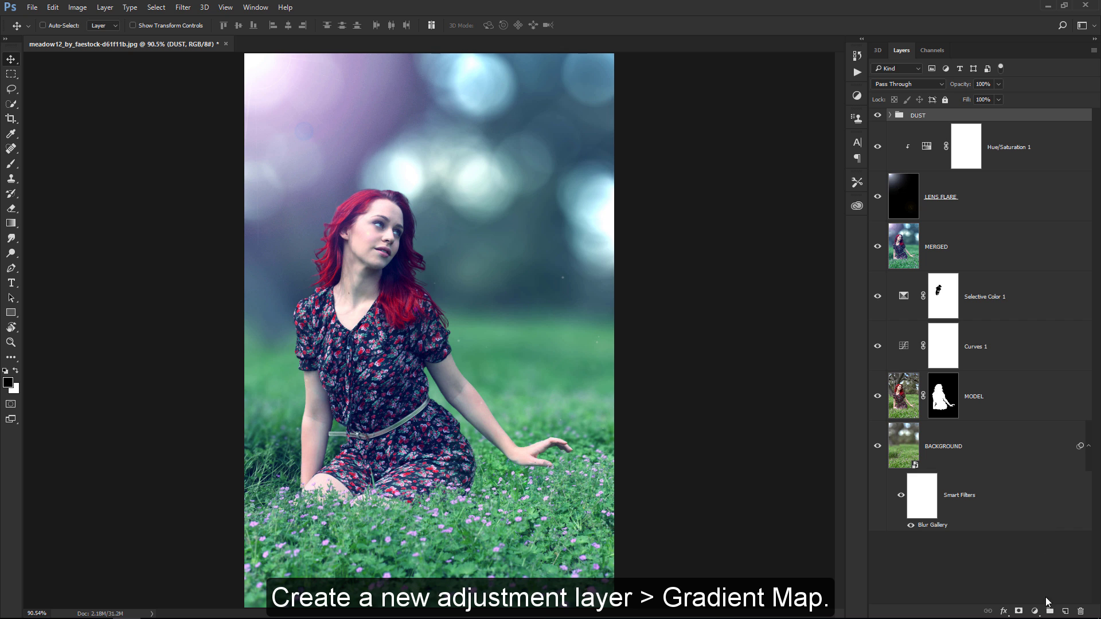
Step: Add a Gradient Map adjustment layer above the DUST group
left_click(1035, 612)
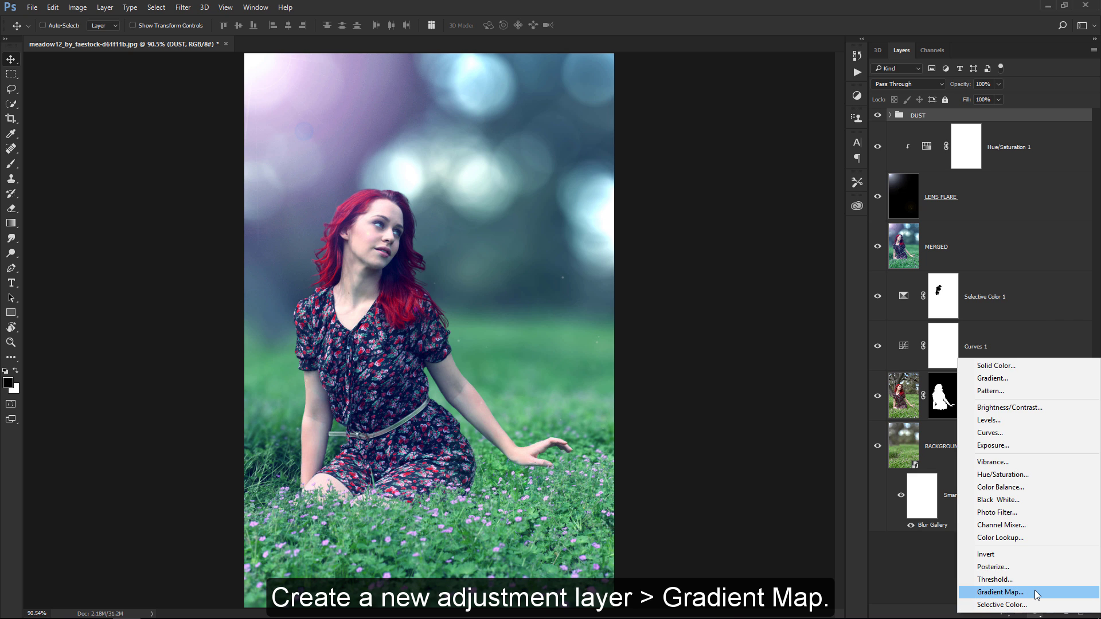
left_click(1037, 593)
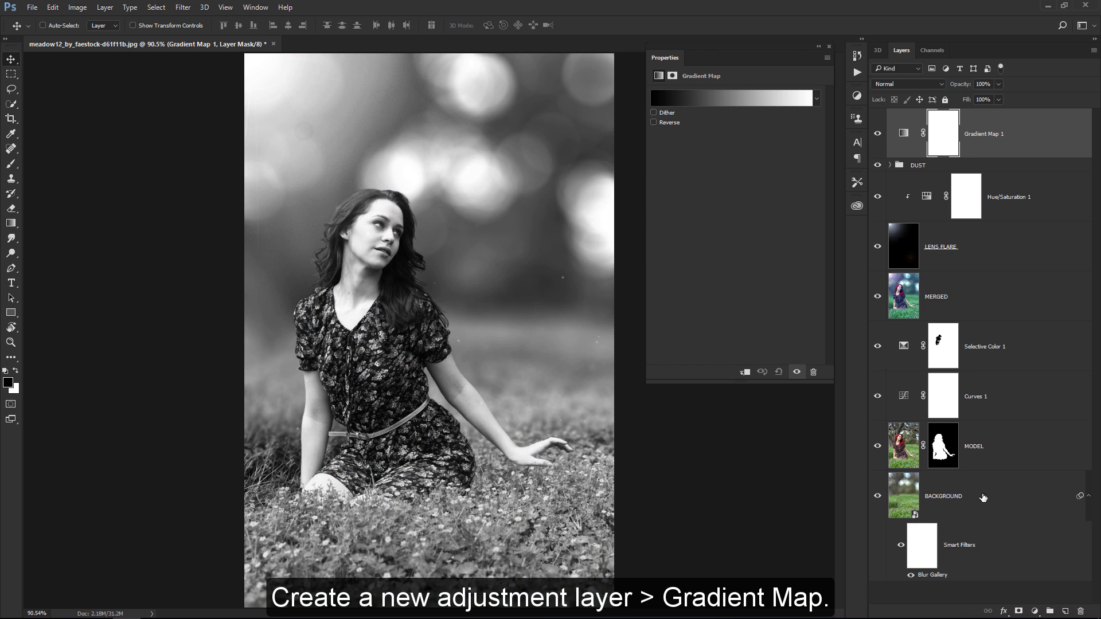
Step: Try several preset gradients on the Gradient Map in the Gradient Editor, and cancel the change
left_click(734, 97)
left_click(714, 97)
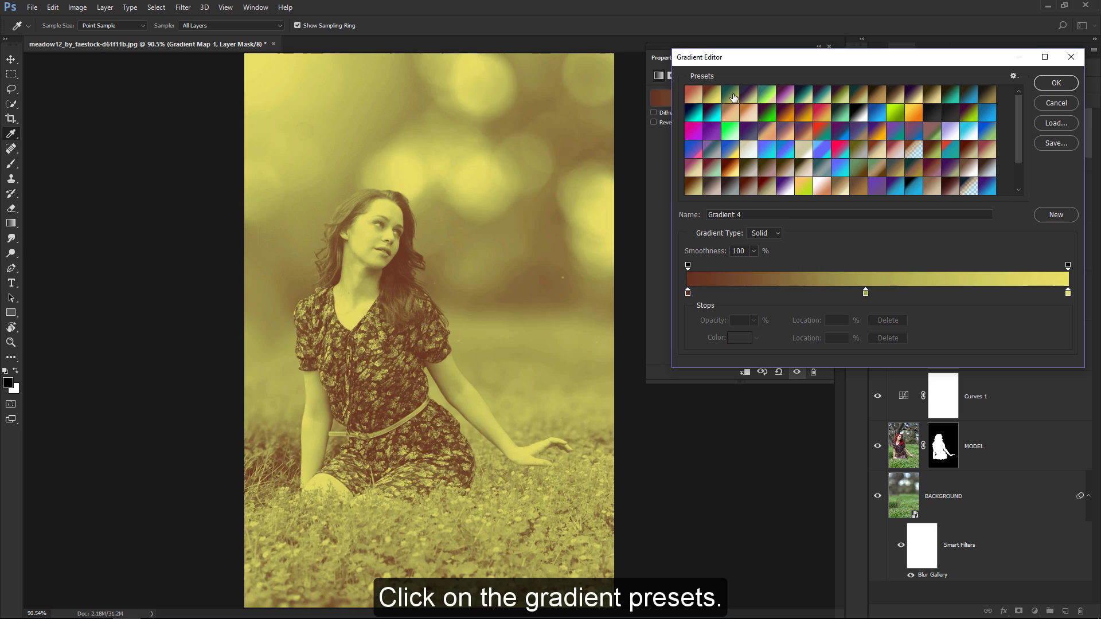
left_click(732, 96)
left_click(752, 95)
left_click(788, 96)
left_click(823, 118)
left_click(772, 147)
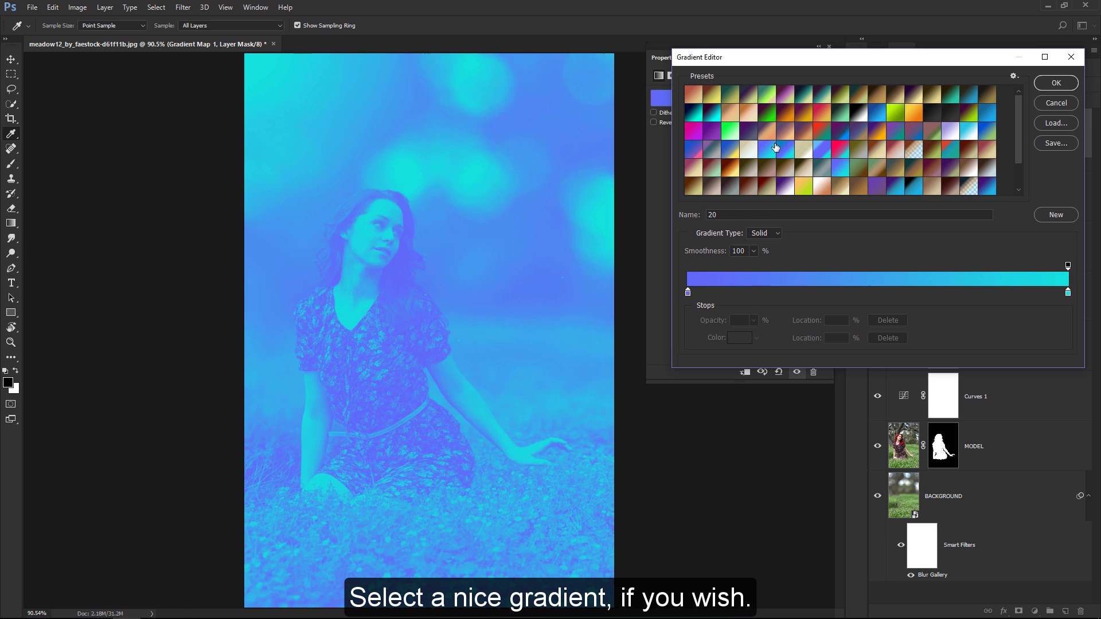
left_click(748, 131)
left_click(788, 127)
left_click(806, 118)
left_click(825, 114)
left_click(806, 115)
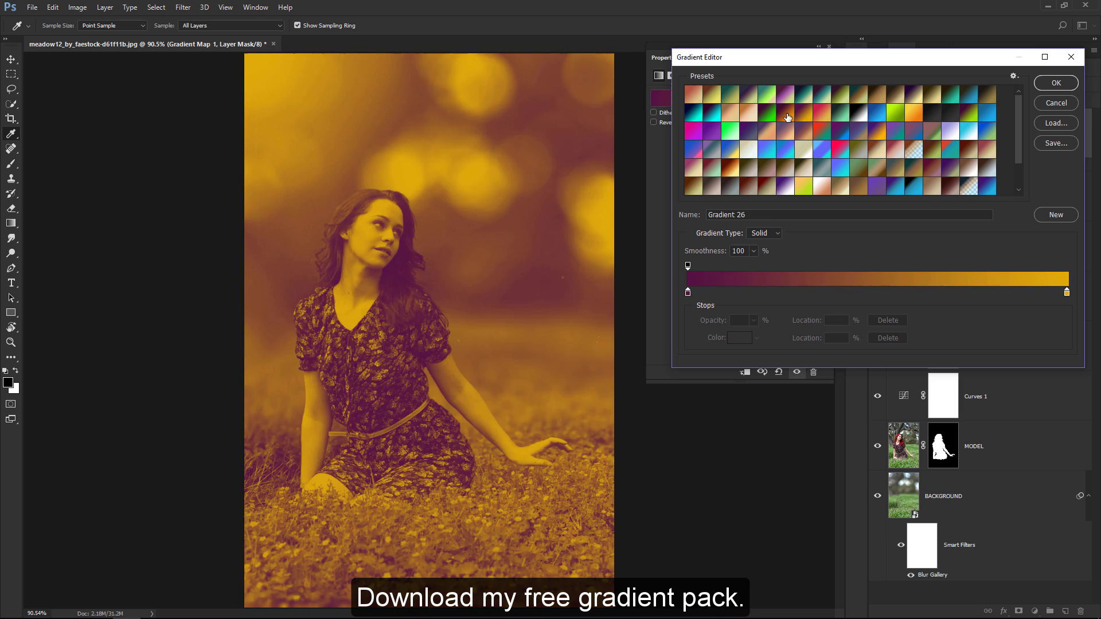
left_click(786, 114)
left_click(1051, 105)
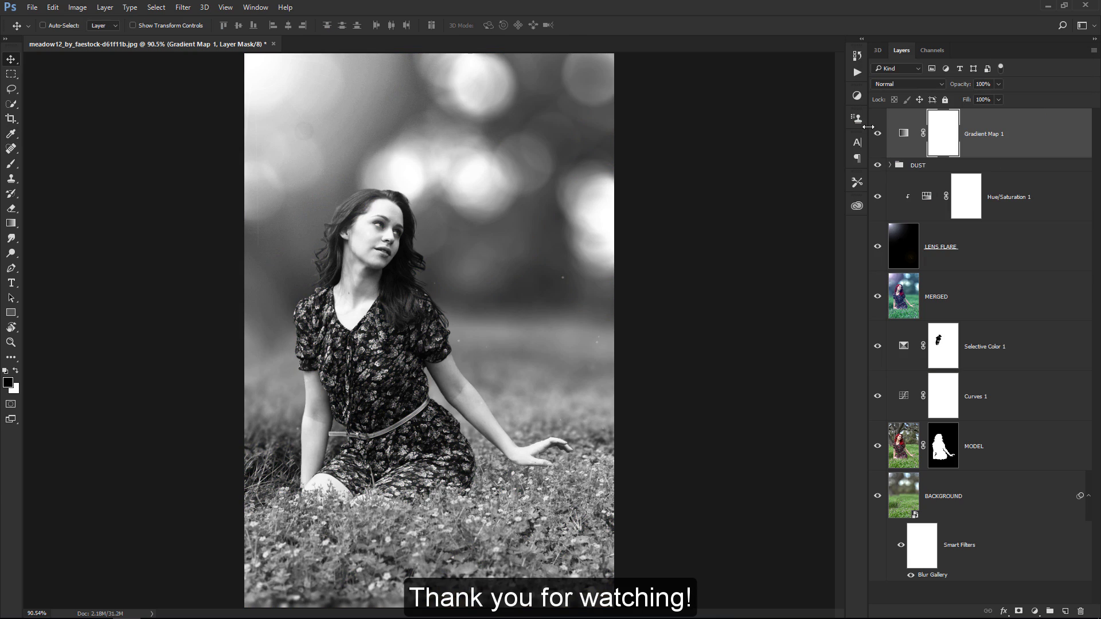
Step: Hide the Gradient Map 1 layer
left_click(878, 134)
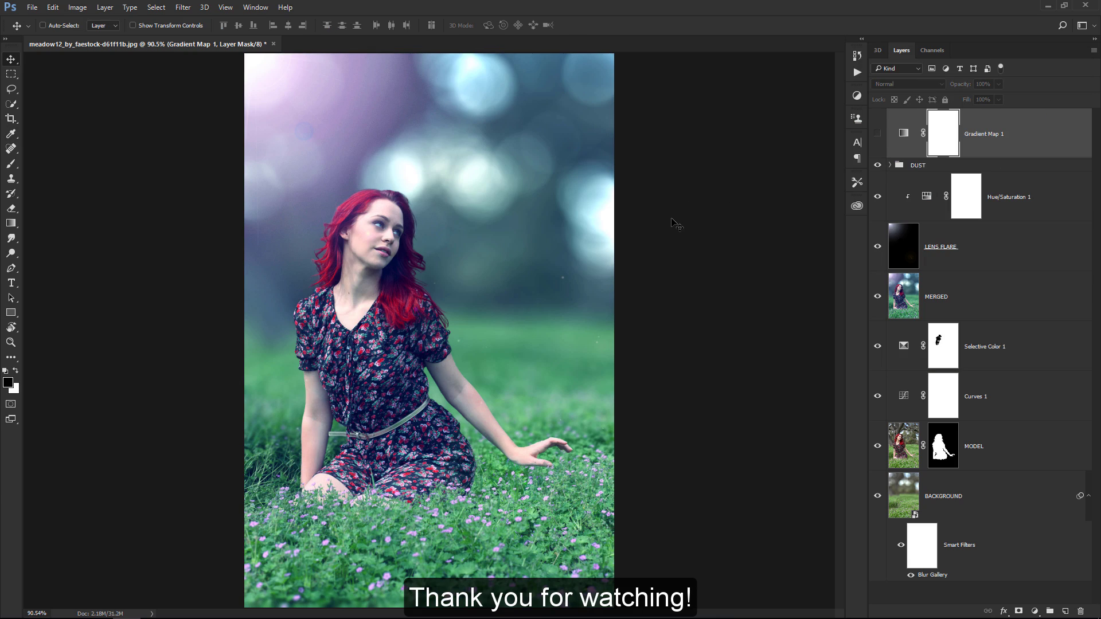